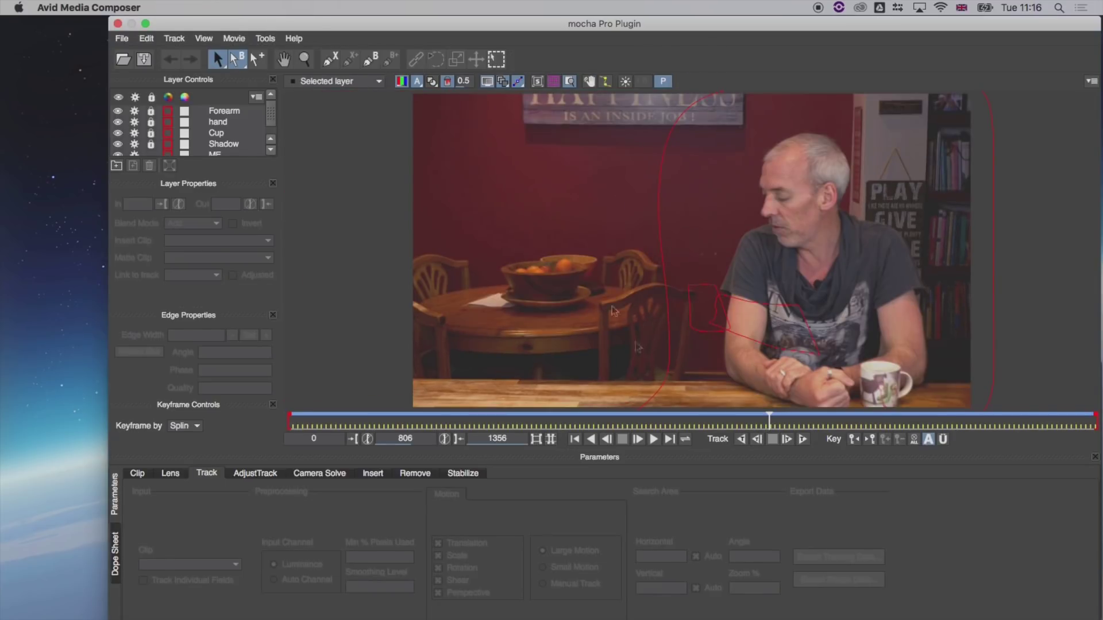
# Step: Hide the Shadow, Cup, hand and Forearm layers, leaving only the ME layer's spline displayed
pyautogui.scroll(-1, 270, 123)
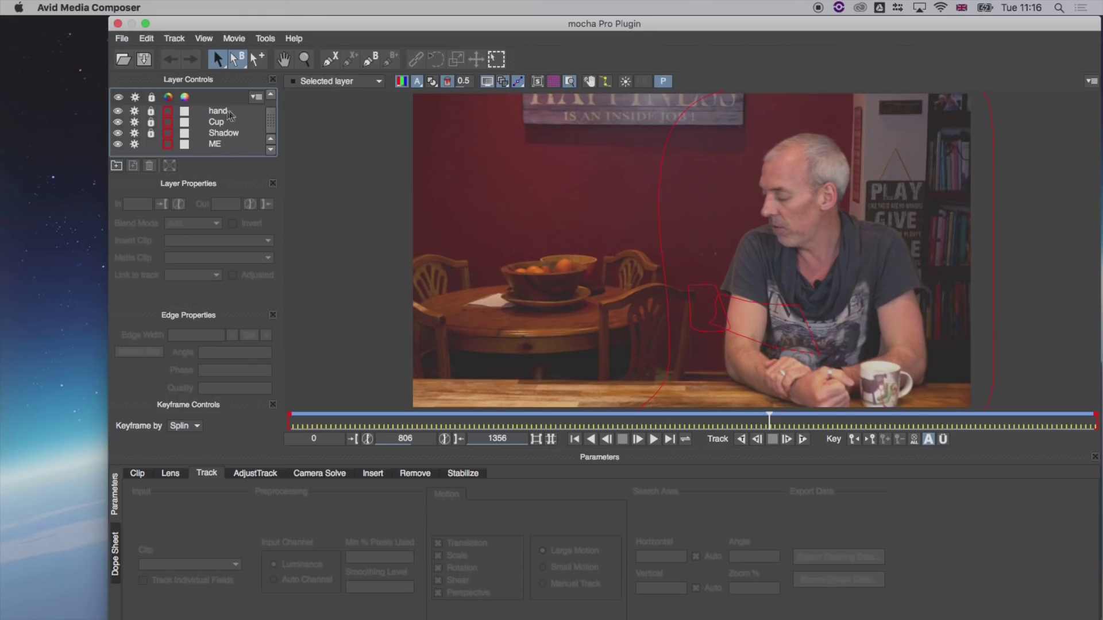
pyautogui.click(272, 96)
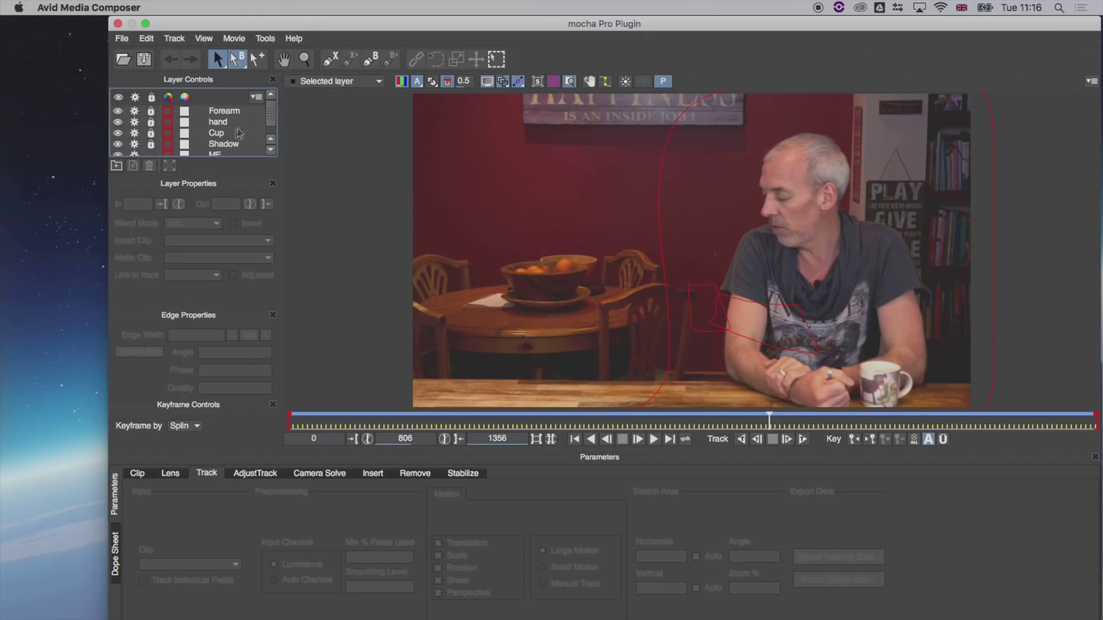
pyautogui.scroll(-1, 270, 109)
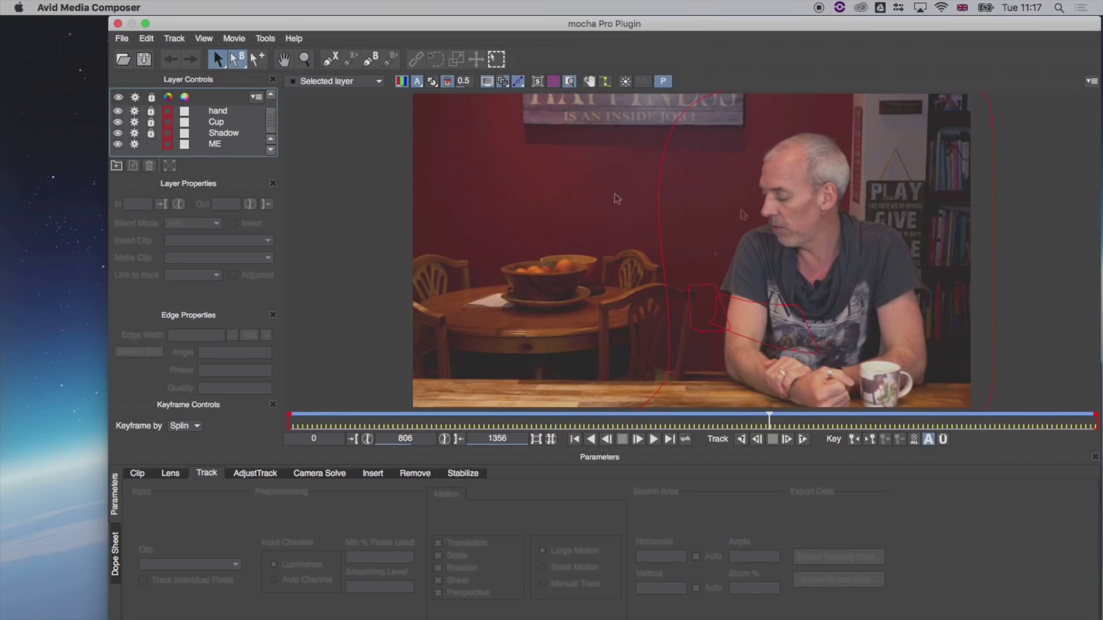
pyautogui.click(118, 133)
pyautogui.click(118, 122)
pyautogui.click(117, 111)
pyautogui.scroll(1, 267, 112)
pyautogui.click(118, 111)
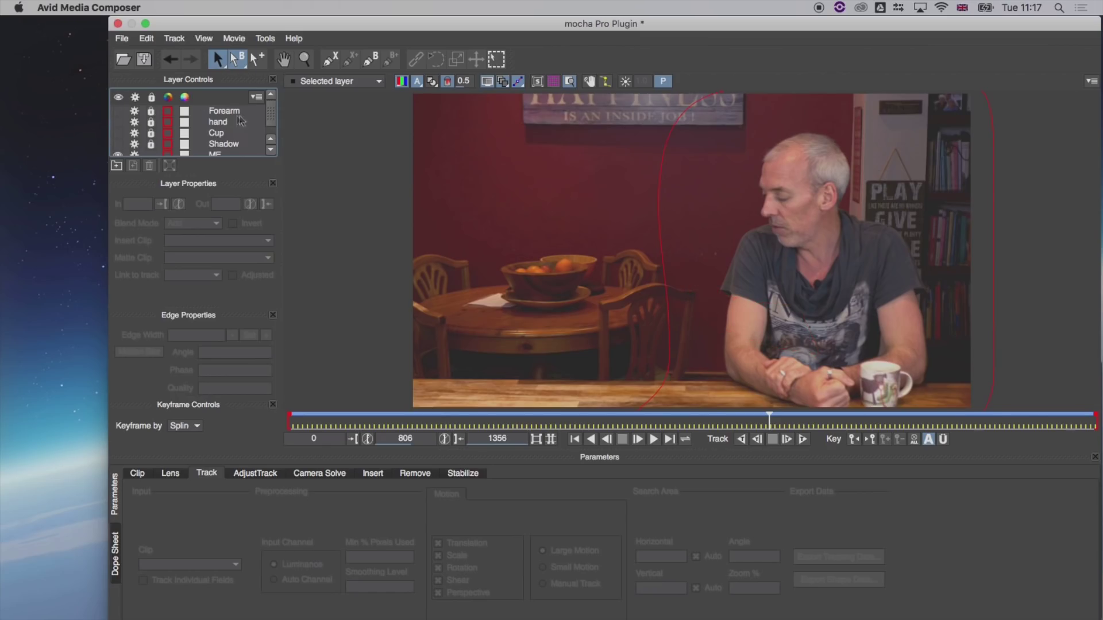
# Step: Select the ME layer, go to the first frame and step forward through its keyframes to frame 1066
pyautogui.scroll(-1, 267, 112)
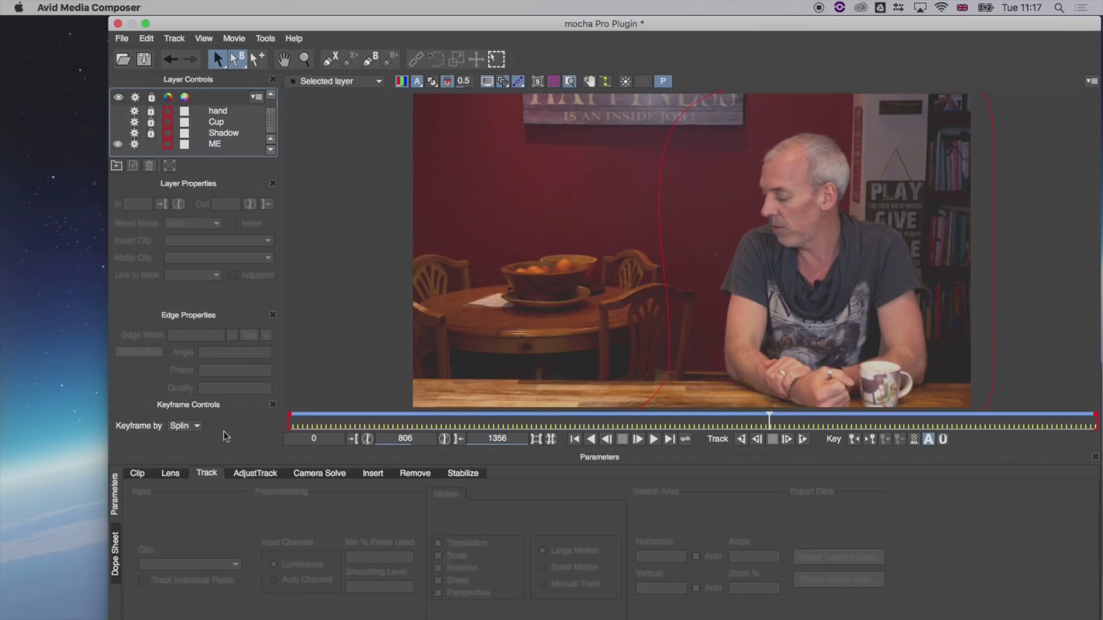
pyautogui.click(216, 144)
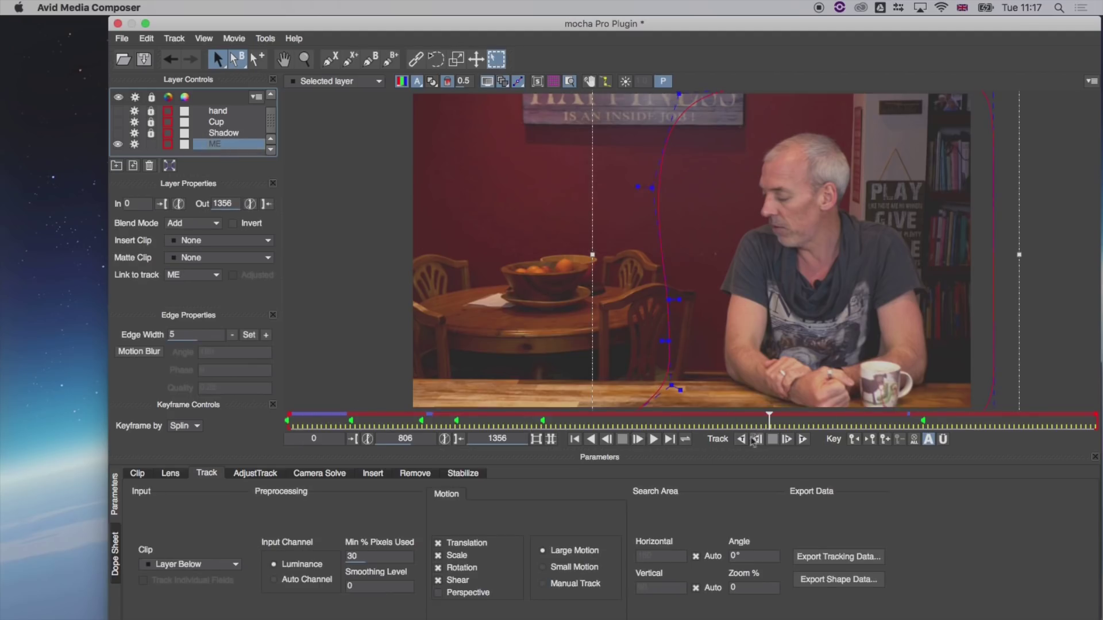
pyautogui.click(570, 439)
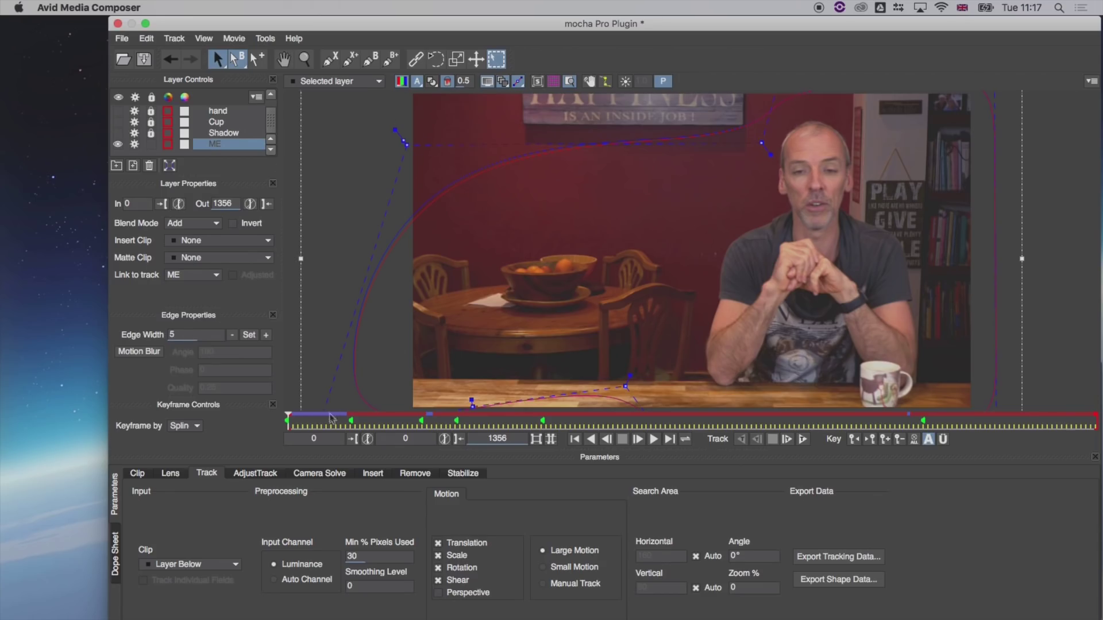
pyautogui.click(876, 441)
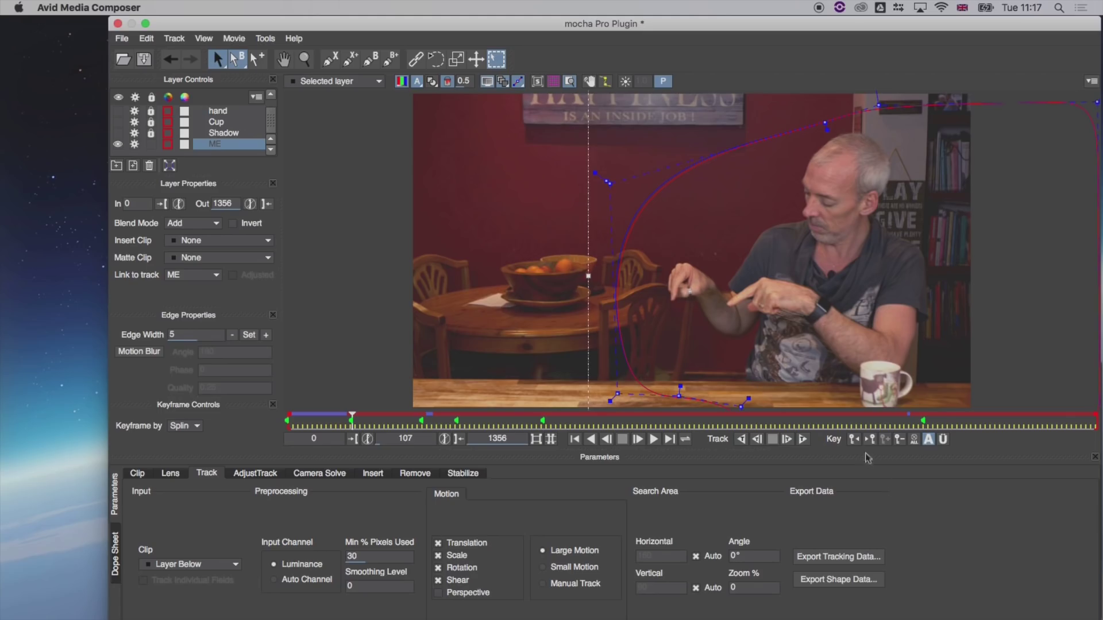
pyautogui.click(873, 439)
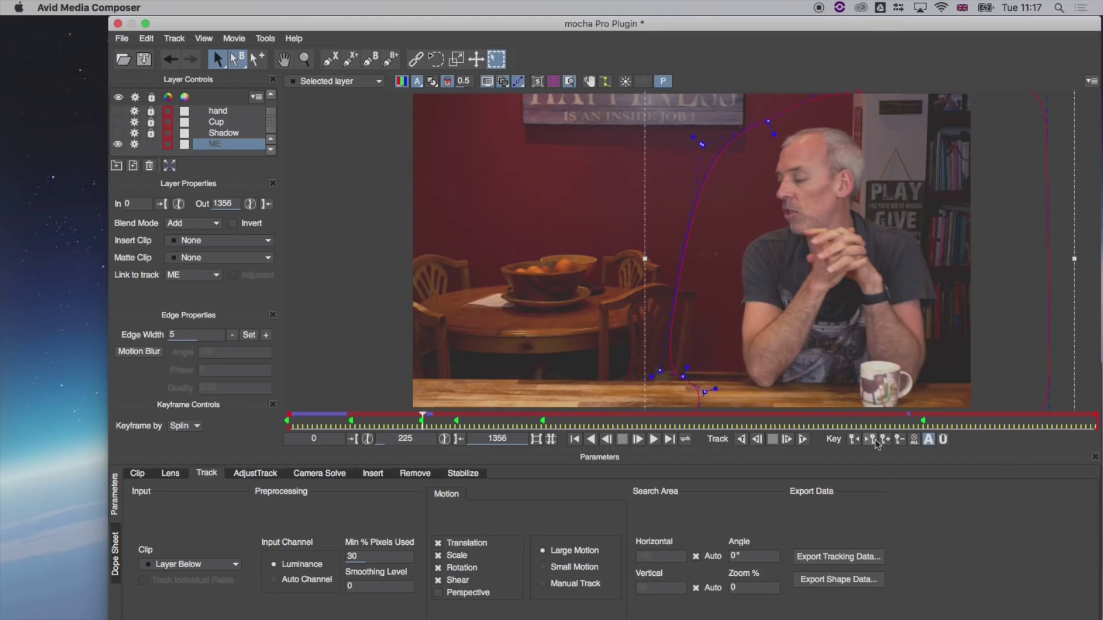
pyautogui.click(873, 439)
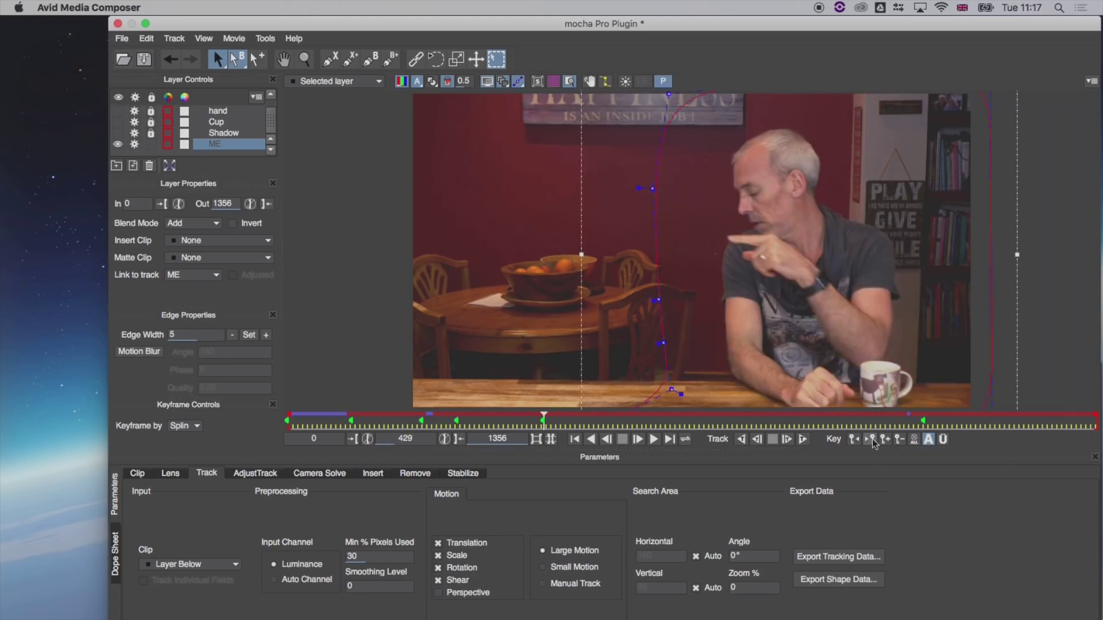
pyautogui.click(871, 440)
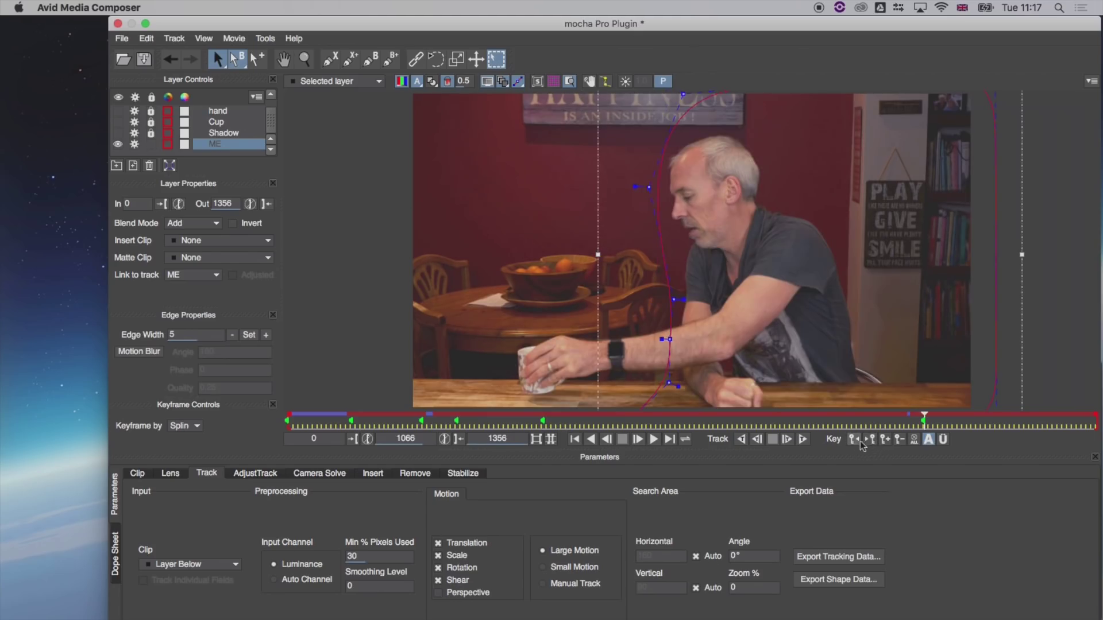
# Step: Step back through the ME layer's shape keyframes to frame 0
pyautogui.click(855, 439)
pyautogui.click(856, 439)
pyautogui.click(856, 440)
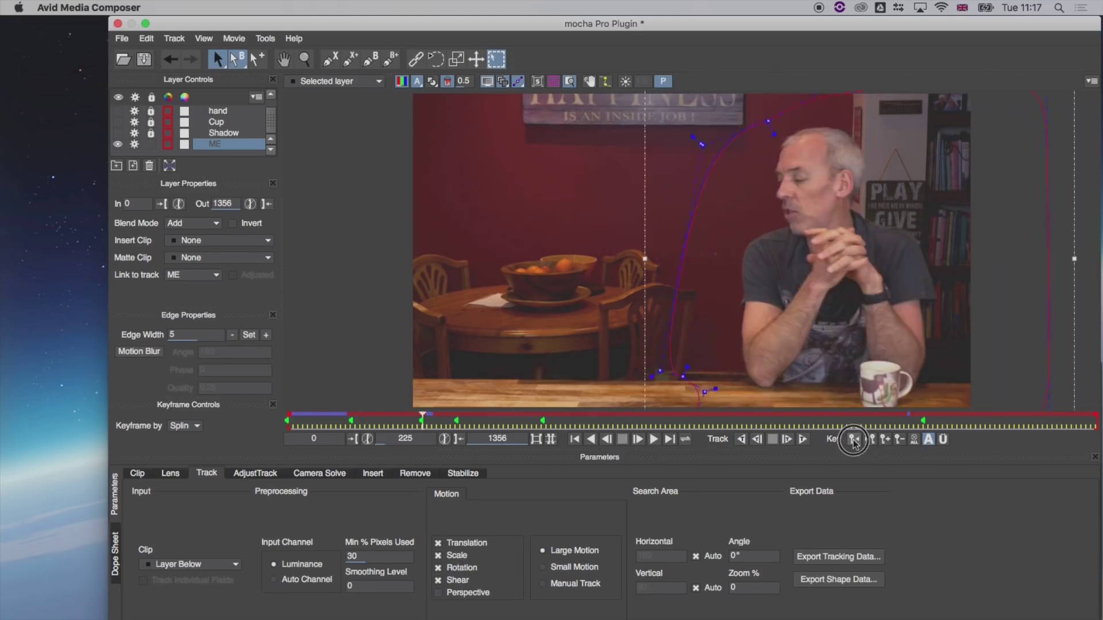
pyautogui.click(856, 440)
pyautogui.click(855, 440)
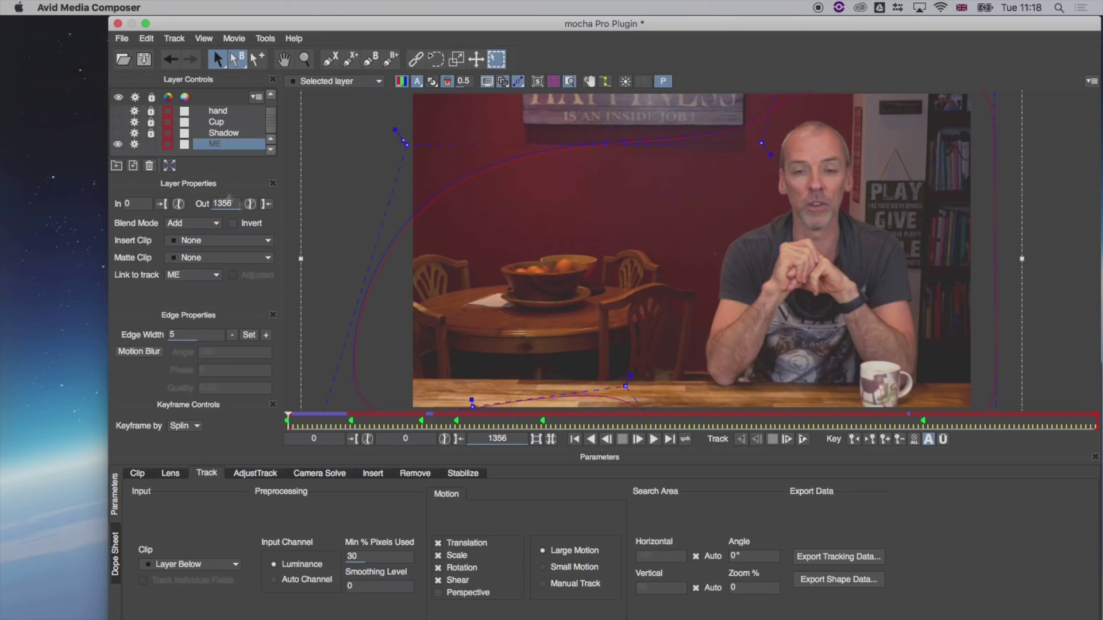
# Step: Lock the ME layer and leave its processing enabled
pyautogui.click(229, 144)
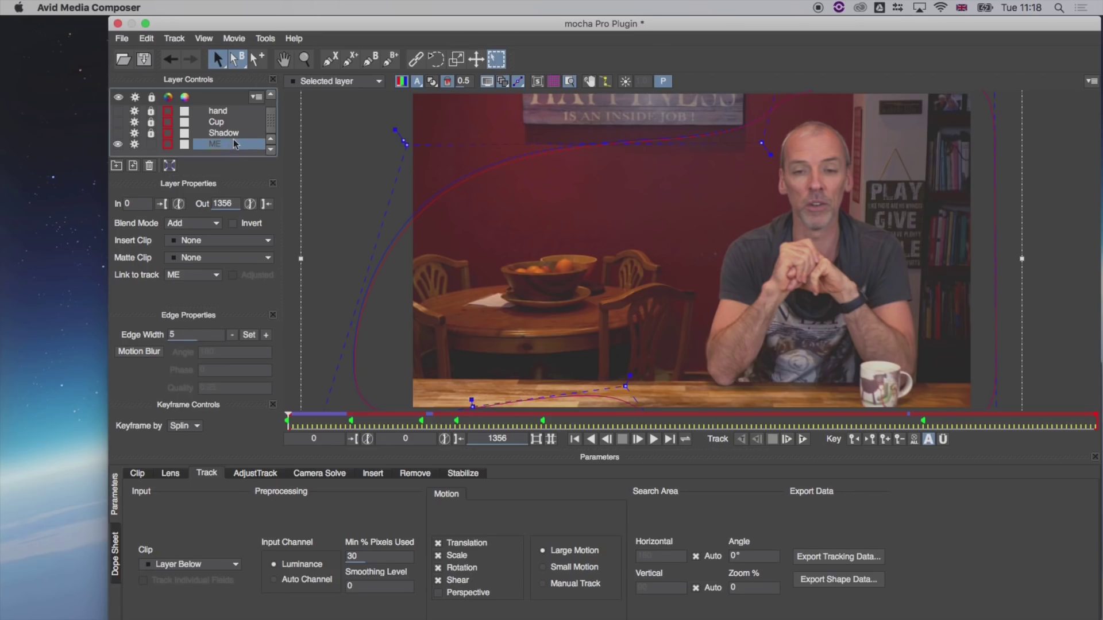
pyautogui.click(133, 144)
pyautogui.click(133, 144)
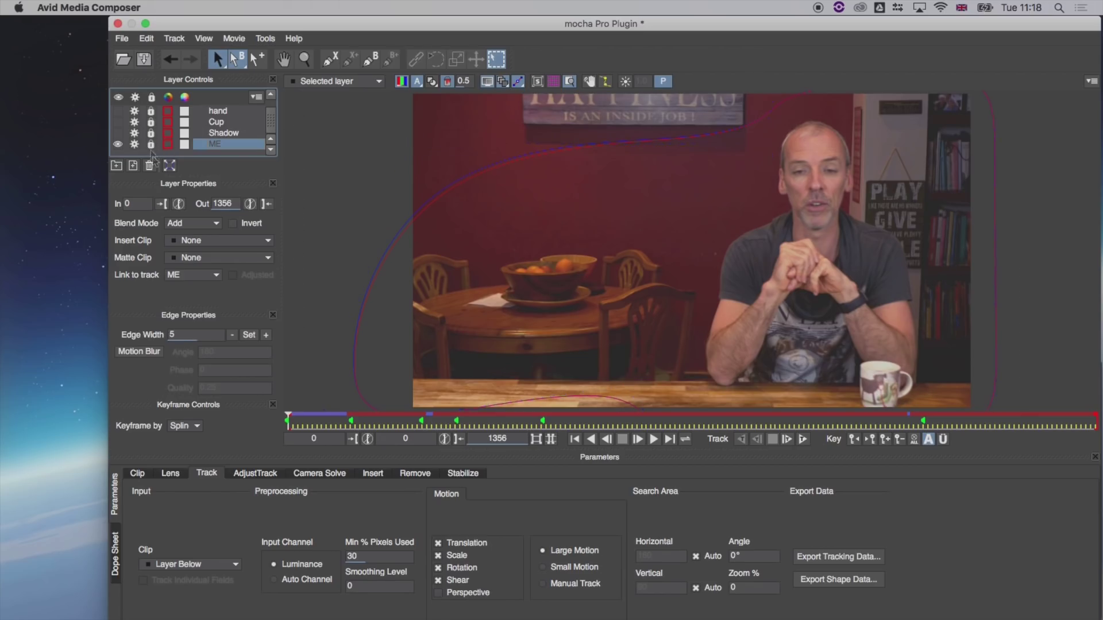
pyautogui.click(134, 144)
pyautogui.click(151, 144)
# Step: Select the Cup, hand, Shadow and ME layers in turn to compare their keyframes and in/out ranges, ending on Shadow
pyautogui.click(225, 127)
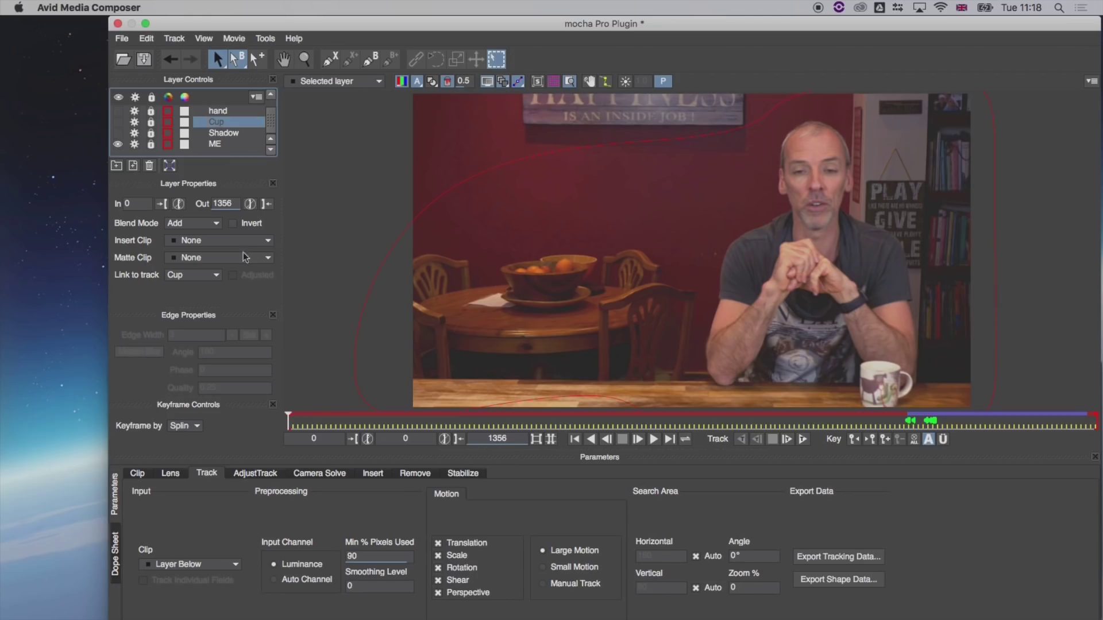
pyautogui.click(220, 111)
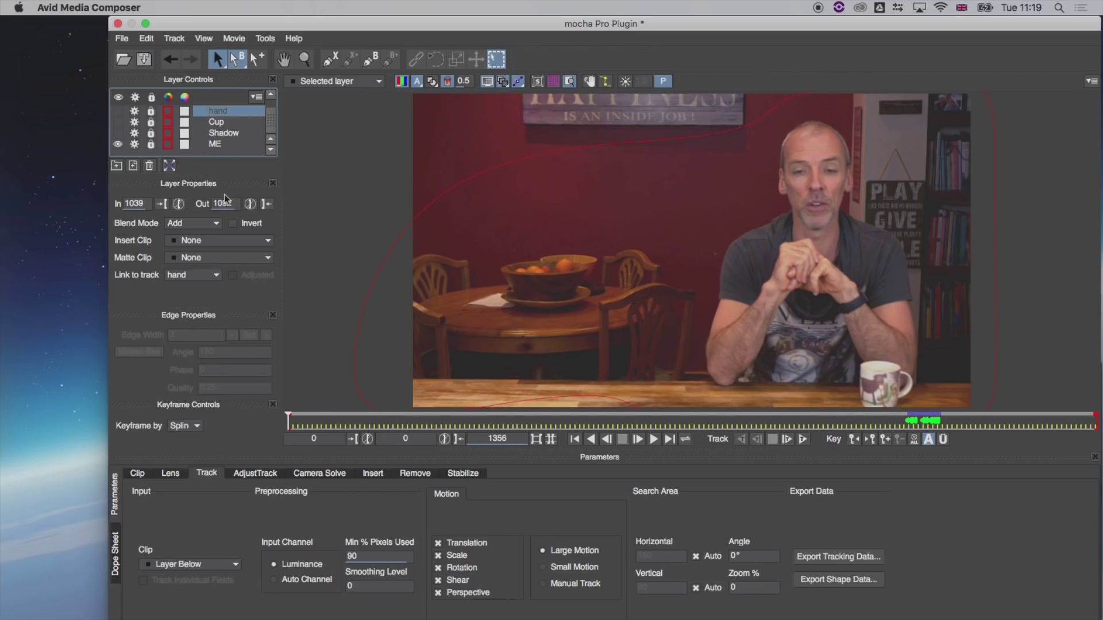
pyautogui.click(224, 122)
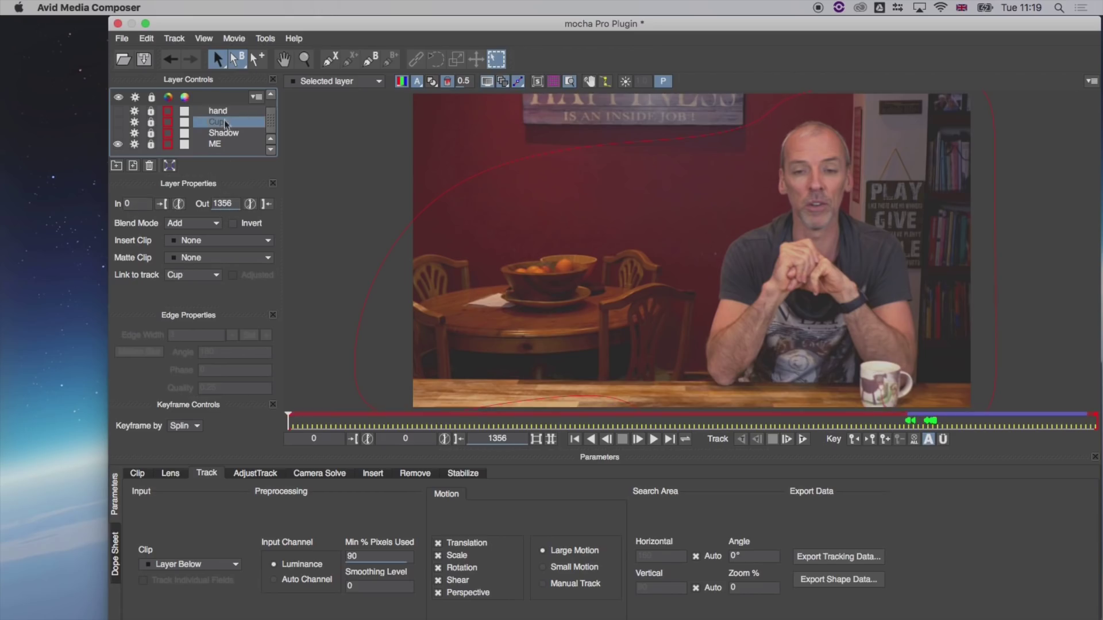
pyautogui.click(224, 134)
pyautogui.click(222, 145)
pyautogui.click(223, 133)
pyautogui.click(226, 122)
pyautogui.click(226, 112)
pyautogui.click(224, 135)
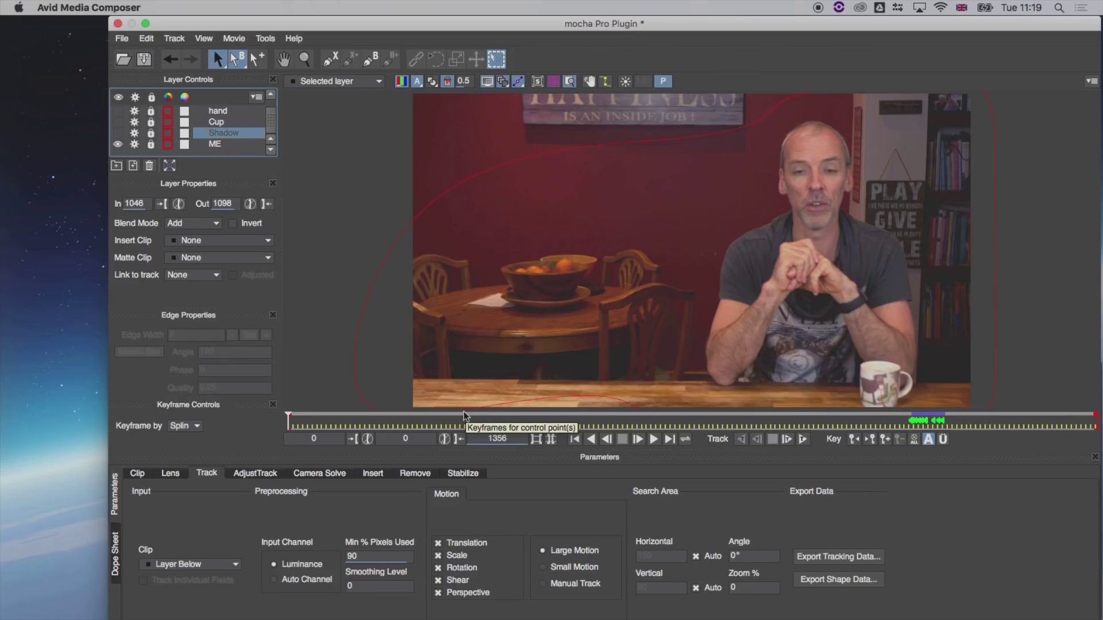
# Step: Scrub through the clip and leave the playhead at frame 539
pyautogui.click(725, 416)
pyautogui.click(892, 420)
pyautogui.moveTo(856, 425); pyautogui.dragTo(610, 423)
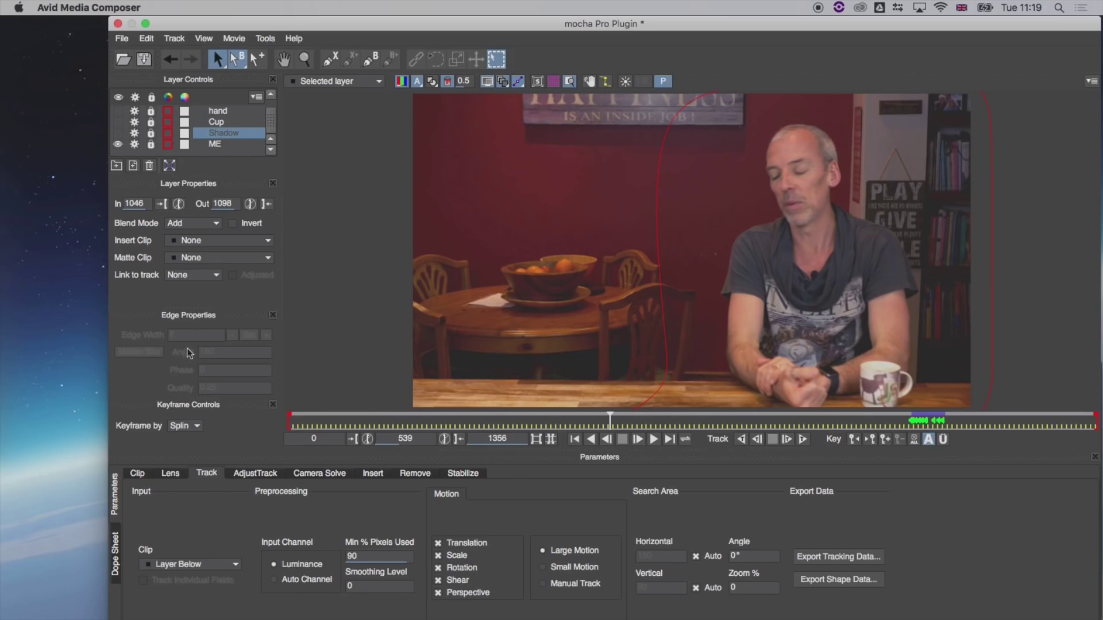
# Step: Keep the Forearm layer locked and hide the ME layer so that no splines are displayed
pyautogui.click(270, 126)
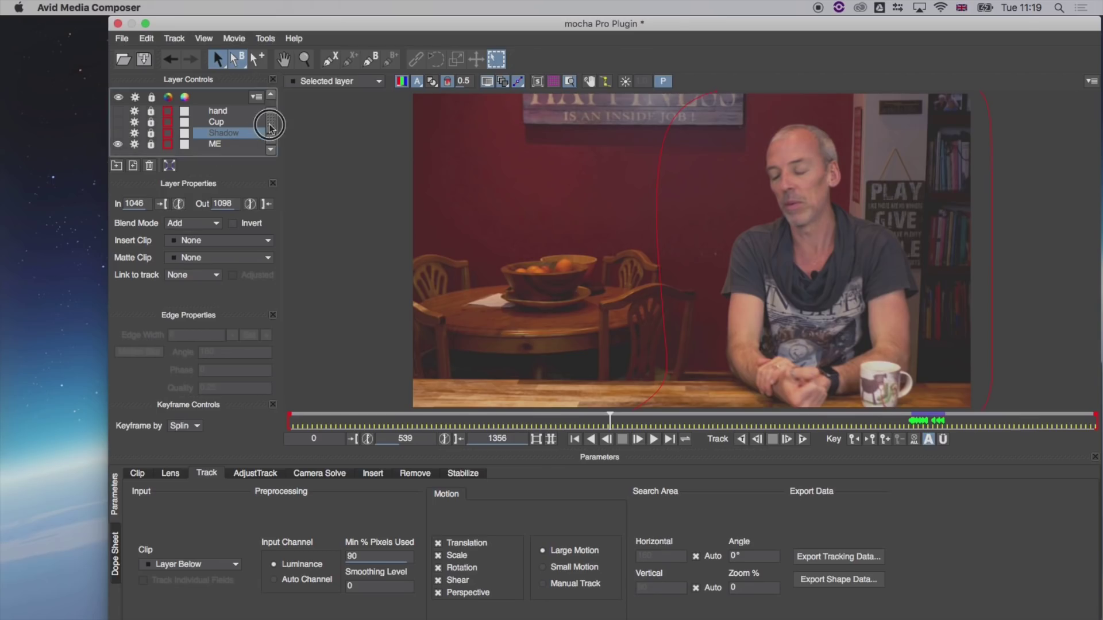
pyautogui.moveTo(270, 127); pyautogui.dragTo(271, 119)
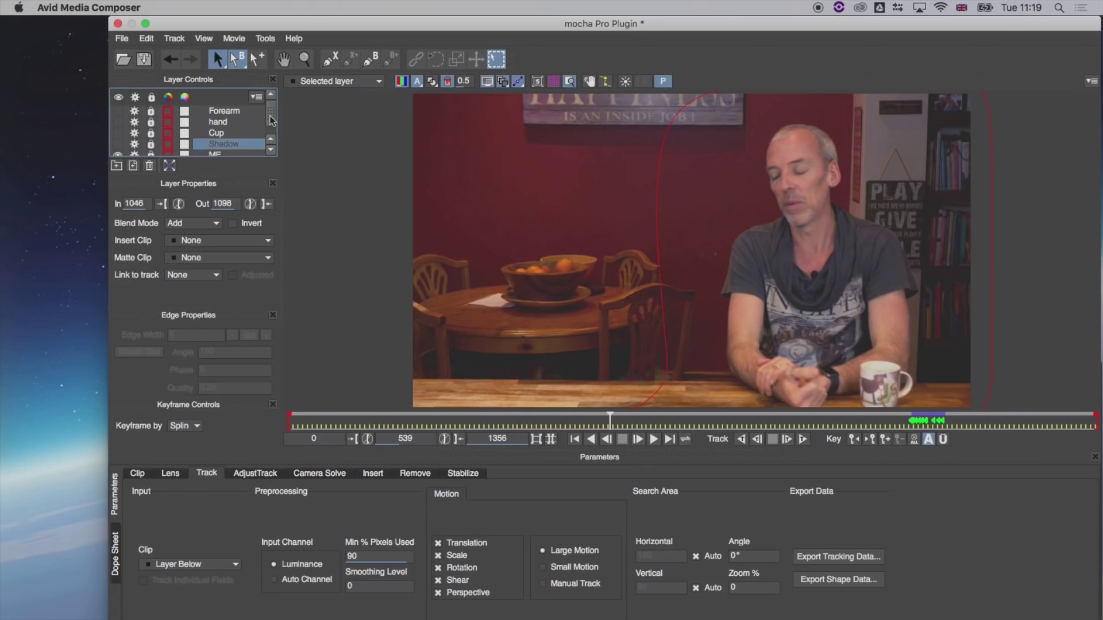
pyautogui.click(151, 111)
pyautogui.scroll(-1, 267, 118)
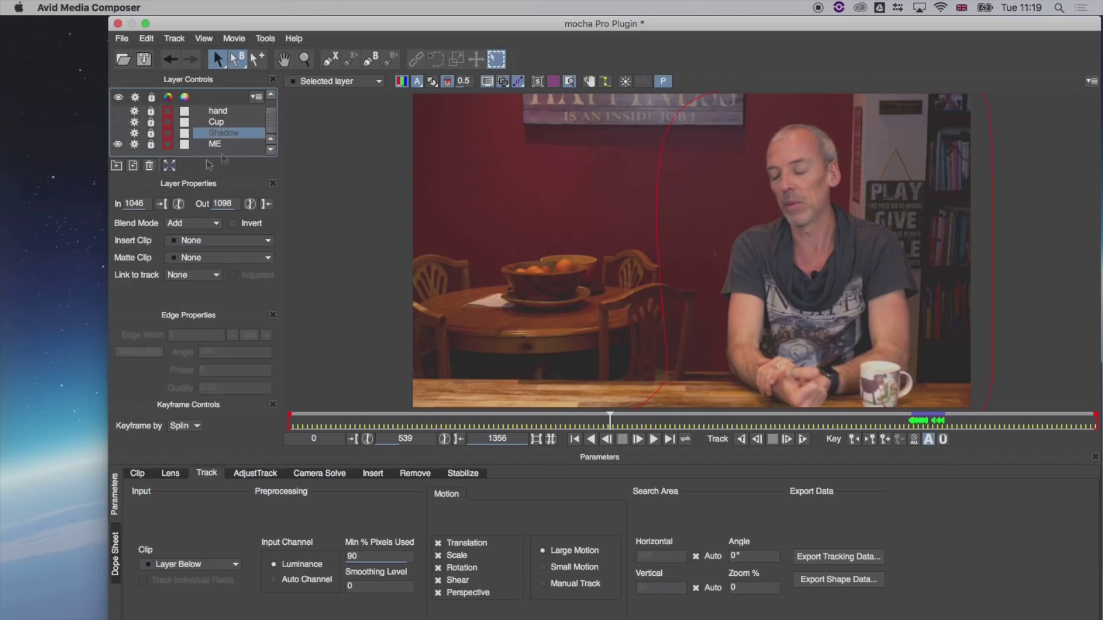
pyautogui.click(119, 144)
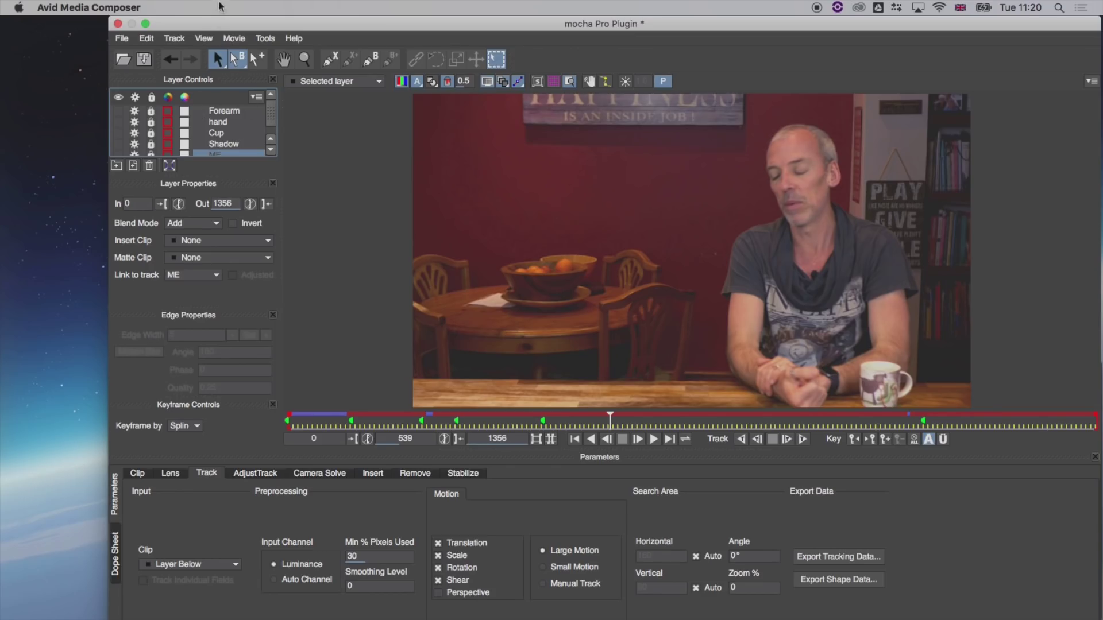
# Step: Draw a four-point X-spline over the red wall and fruit bowl at frame 539
pyautogui.click(224, 120)
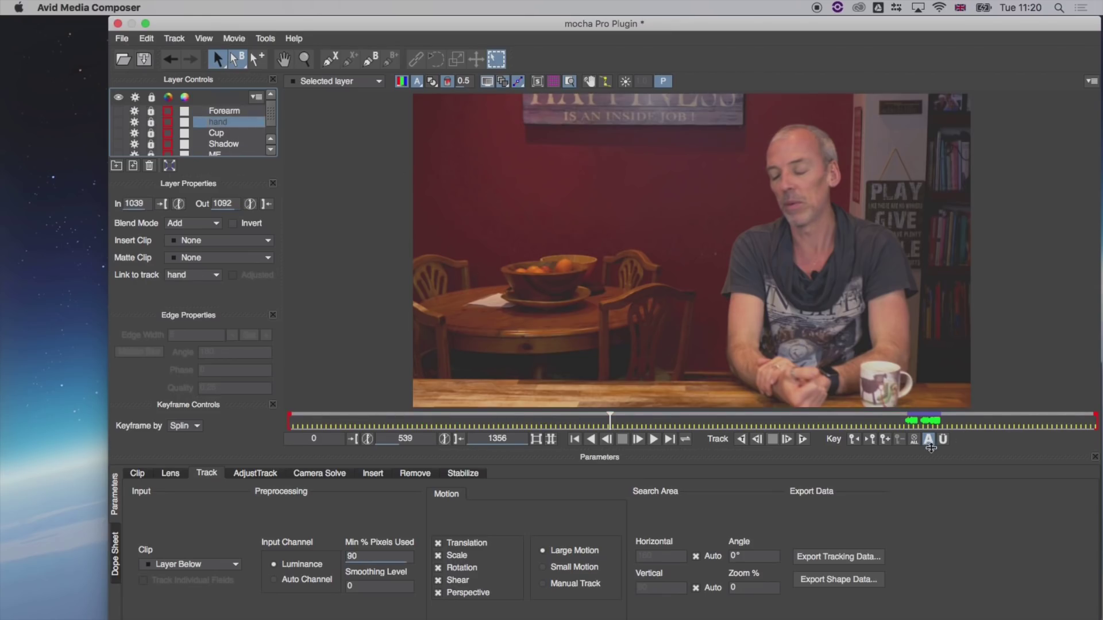
pyautogui.click(222, 133)
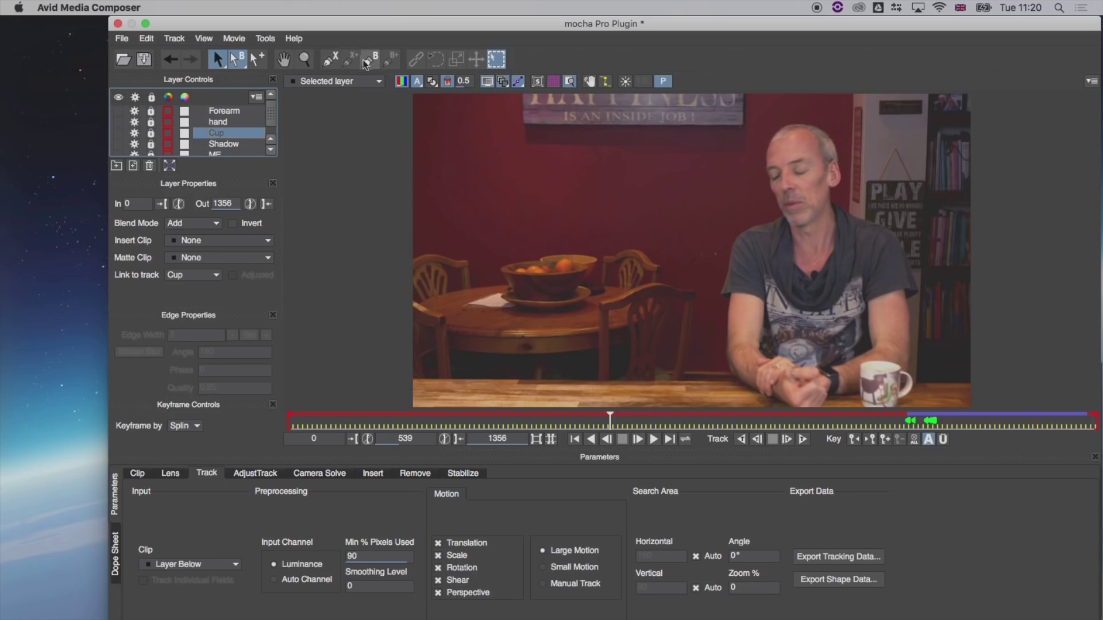
pyautogui.click(331, 58)
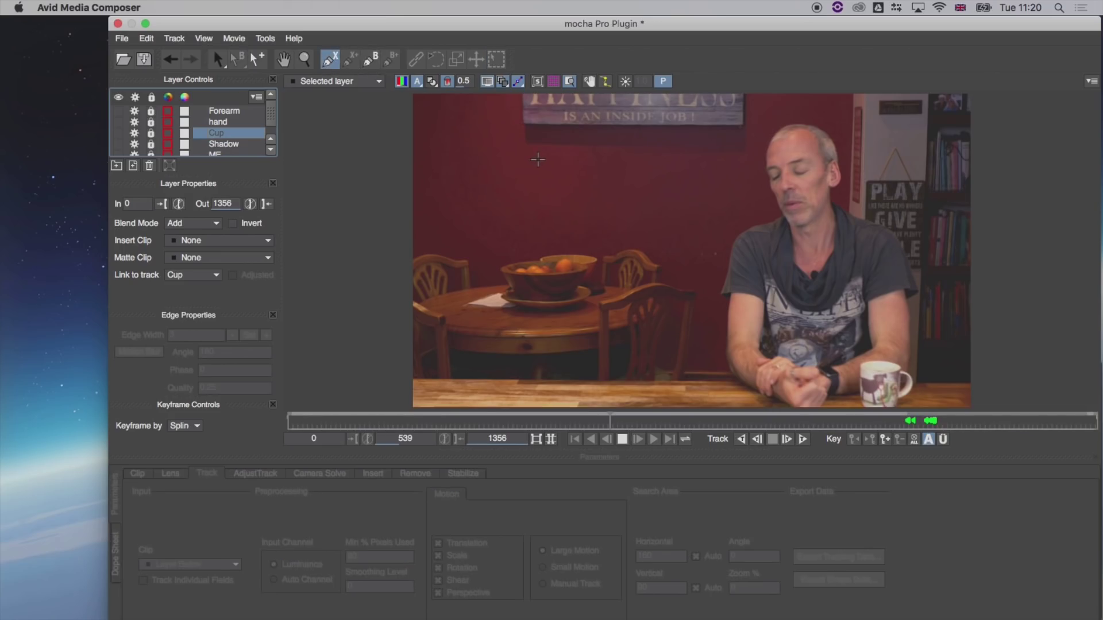
pyautogui.click(539, 160)
pyautogui.click(537, 294)
pyautogui.click(652, 254)
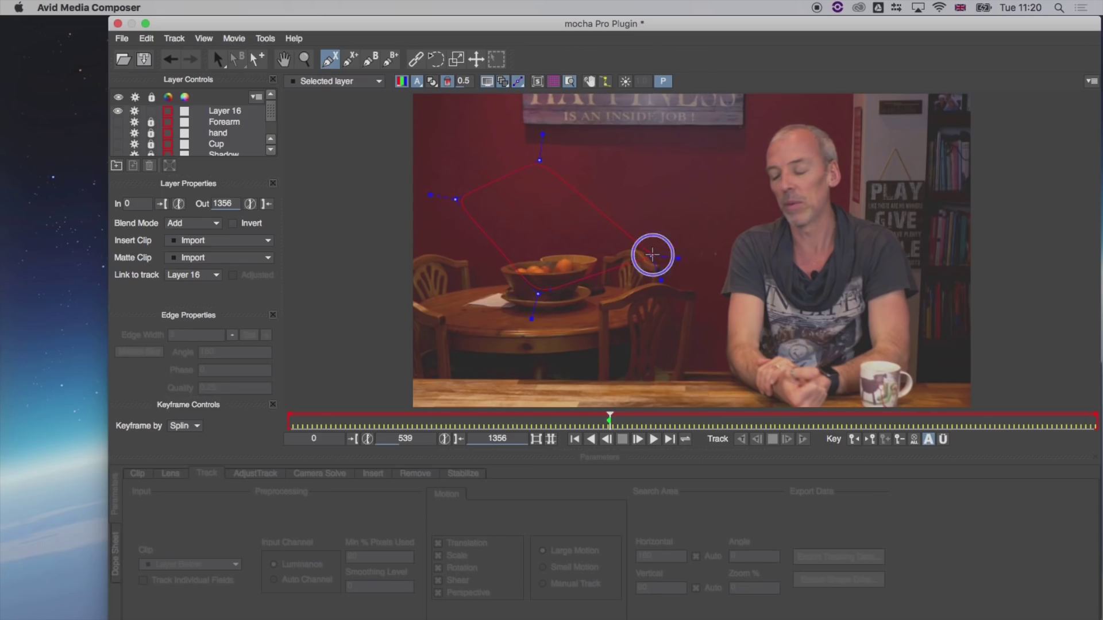
pyautogui.rightClick(652, 255)
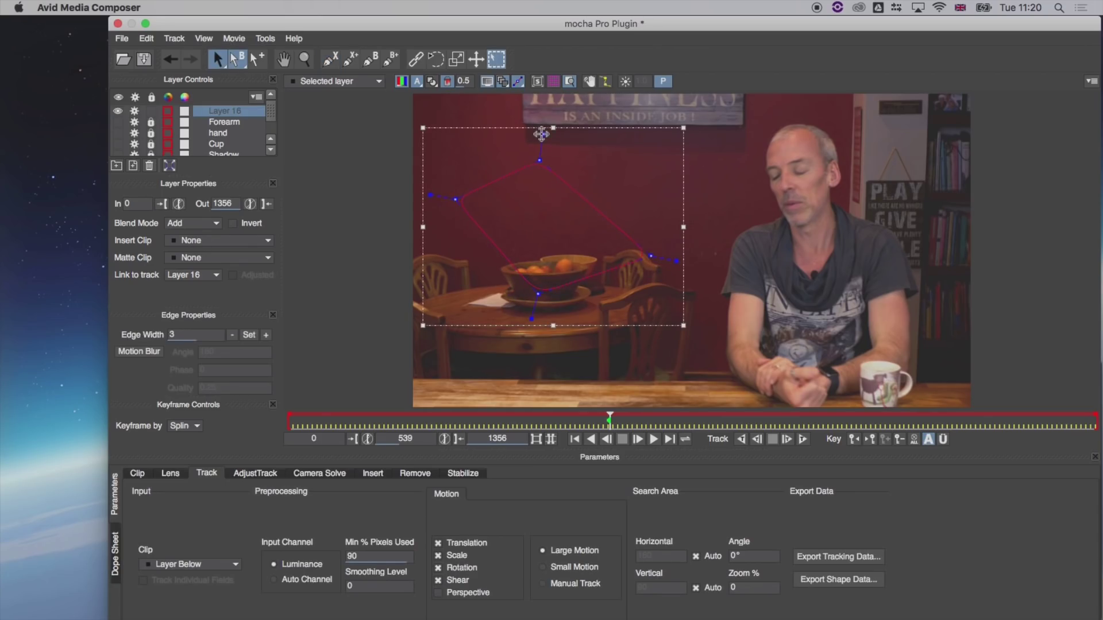
# Step: Adjust the point handles of the new X-spline to change how its corners curve
pyautogui.moveTo(541, 134); pyautogui.dragTo(541, 151)
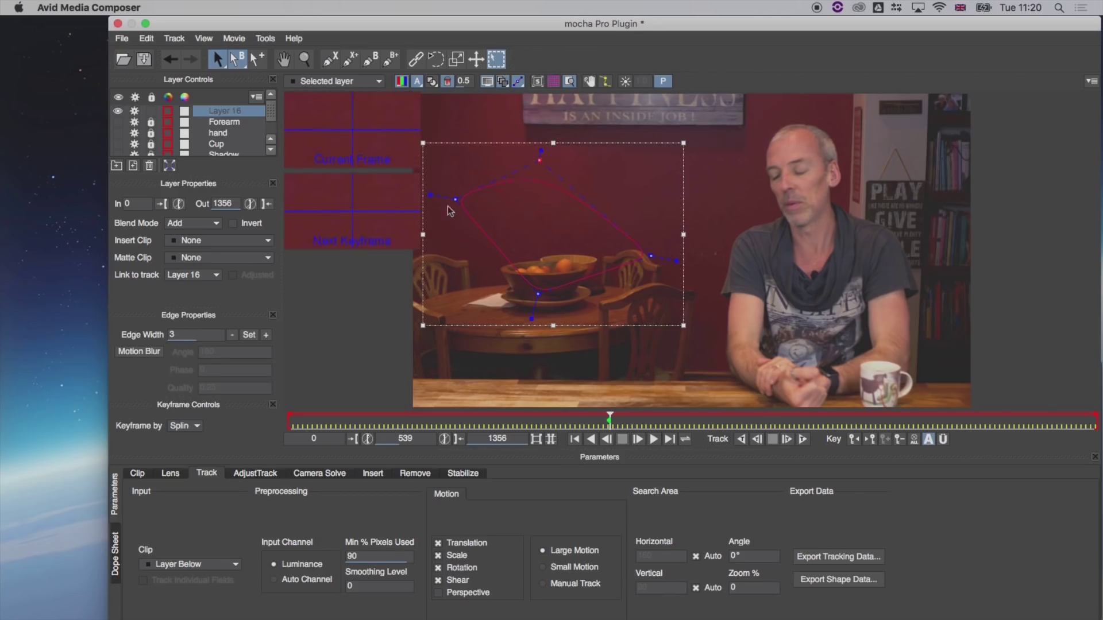
pyautogui.moveTo(431, 195); pyautogui.dragTo(446, 197)
pyautogui.moveTo(538, 314); pyautogui.dragTo(537, 299)
pyautogui.moveTo(675, 265)
pyautogui.mouseDown()
pyautogui.moveTo(662, 260)
pyautogui.moveTo(682, 262)
pyautogui.mouseUp()
pyautogui.moveTo(542, 151); pyautogui.dragTo(547, 130)
pyautogui.moveTo(446, 197)
pyautogui.mouseDown()
pyautogui.moveTo(397, 184)
pyautogui.moveTo(447, 193)
pyautogui.mouseUp()
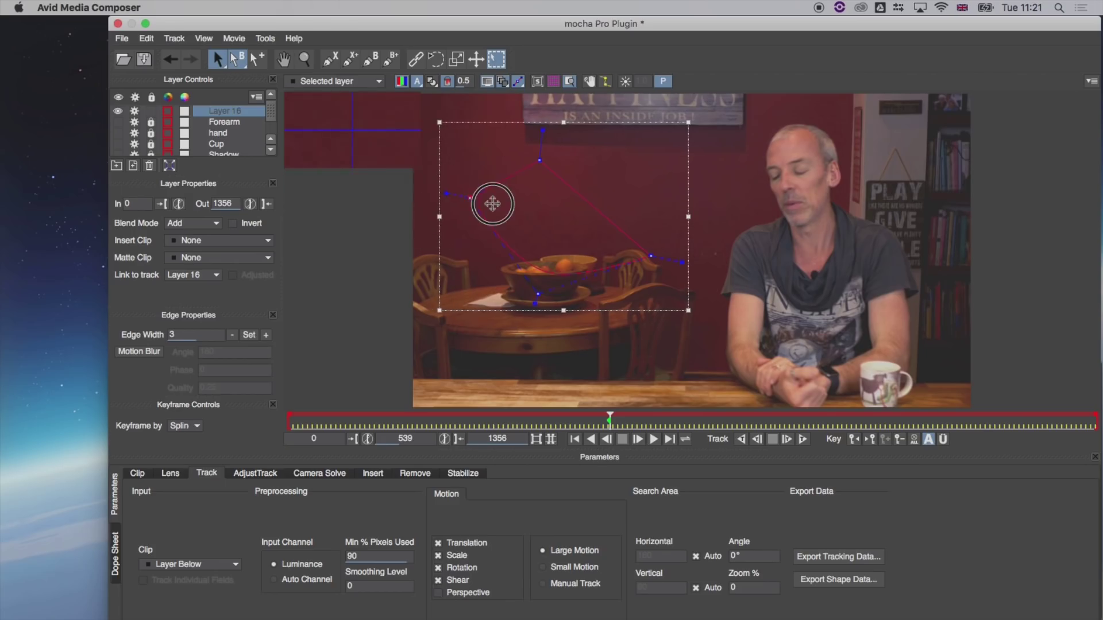
pyautogui.moveTo(536, 296); pyautogui.dragTo(539, 294)
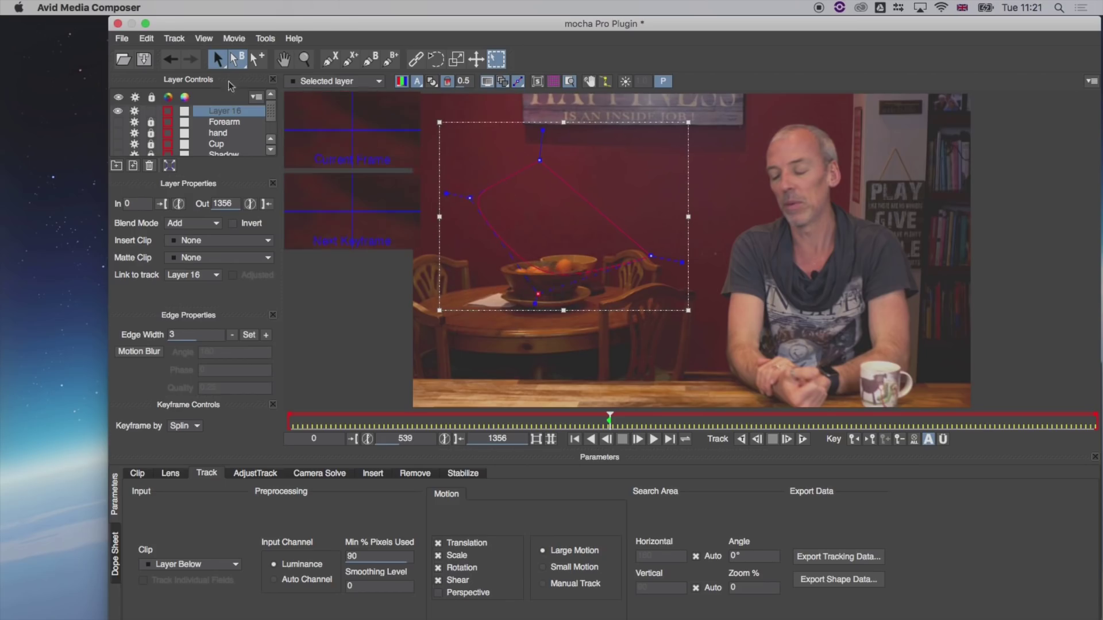
# Step: Delete the demonstration spline layer, Layer 16
pyautogui.press('Delete')
pyautogui.click(241, 115)
pyautogui.press('Delete')
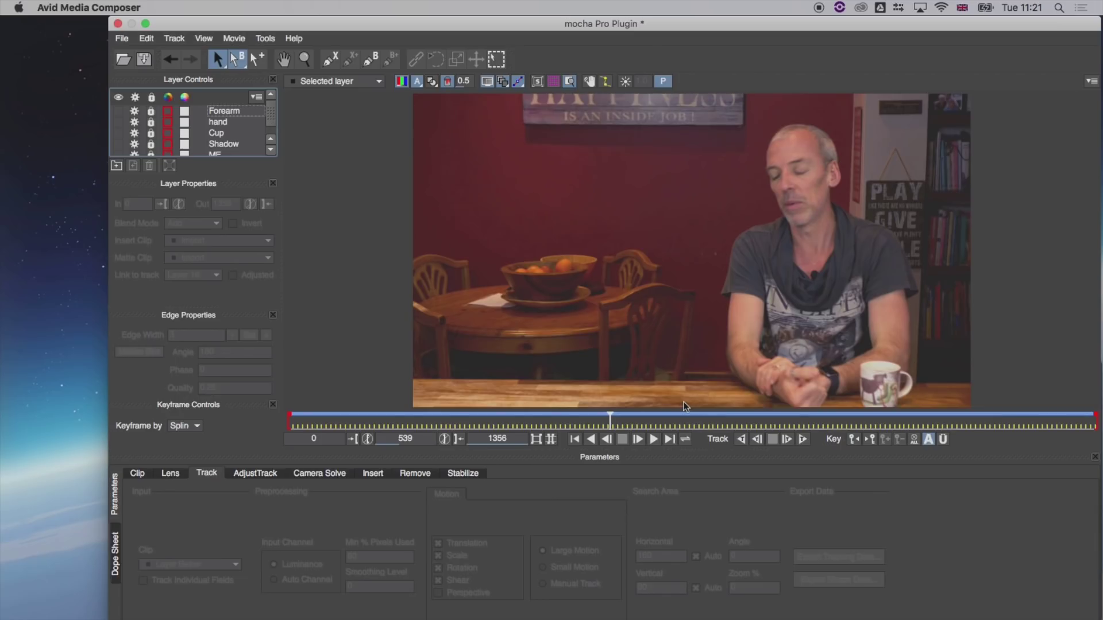
# Step: Draw a closed X-spline around the mug and its handle at the clip's last frame, 1356
pyautogui.click(666, 440)
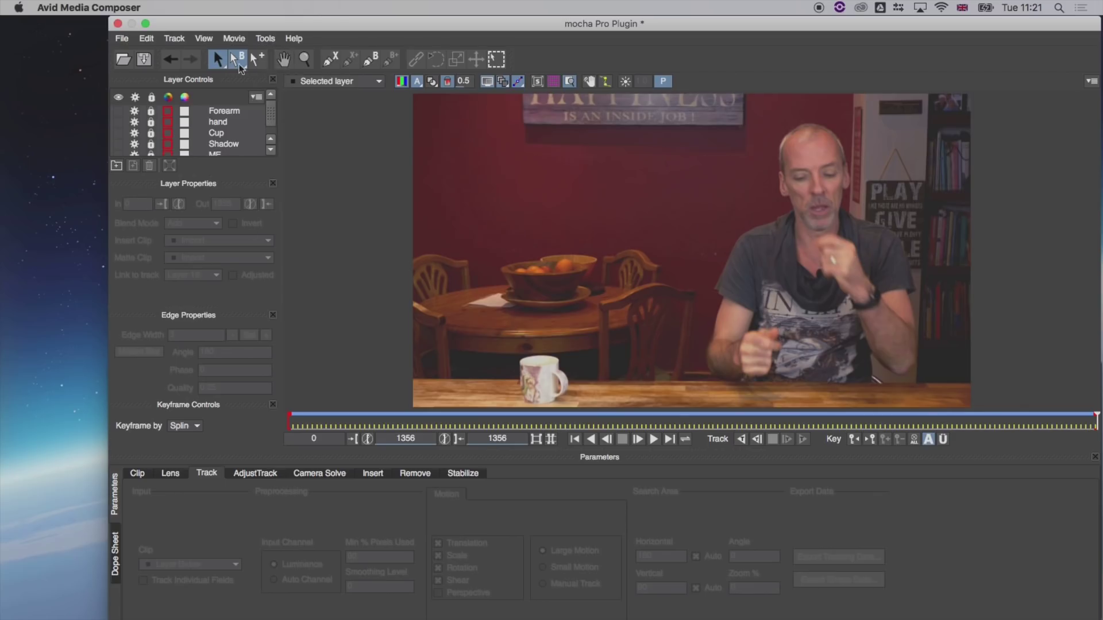
pyautogui.click(331, 59)
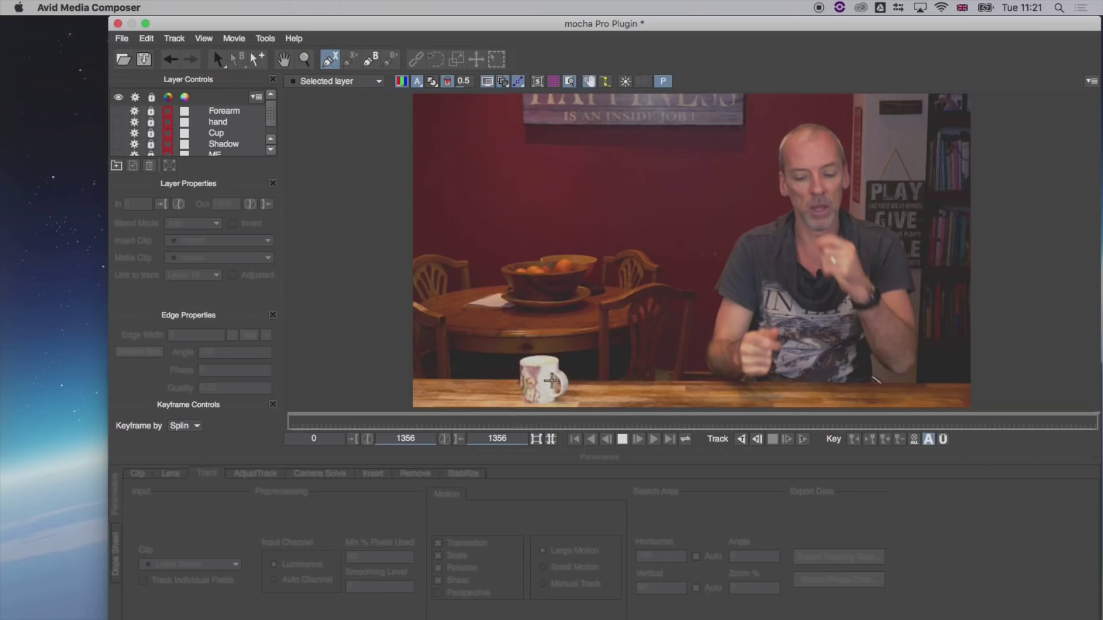
pyautogui.press('z')
pyautogui.moveTo(527, 330); pyautogui.dragTo(538, 141)
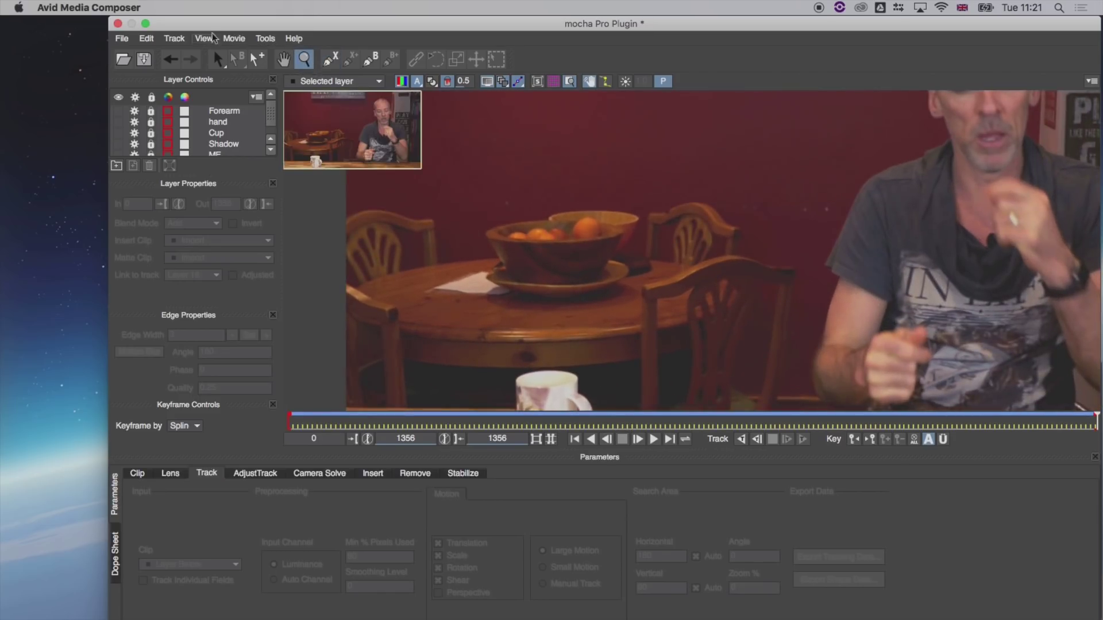
pyautogui.click(284, 59)
pyautogui.moveTo(491, 320); pyautogui.dragTo(564, 195)
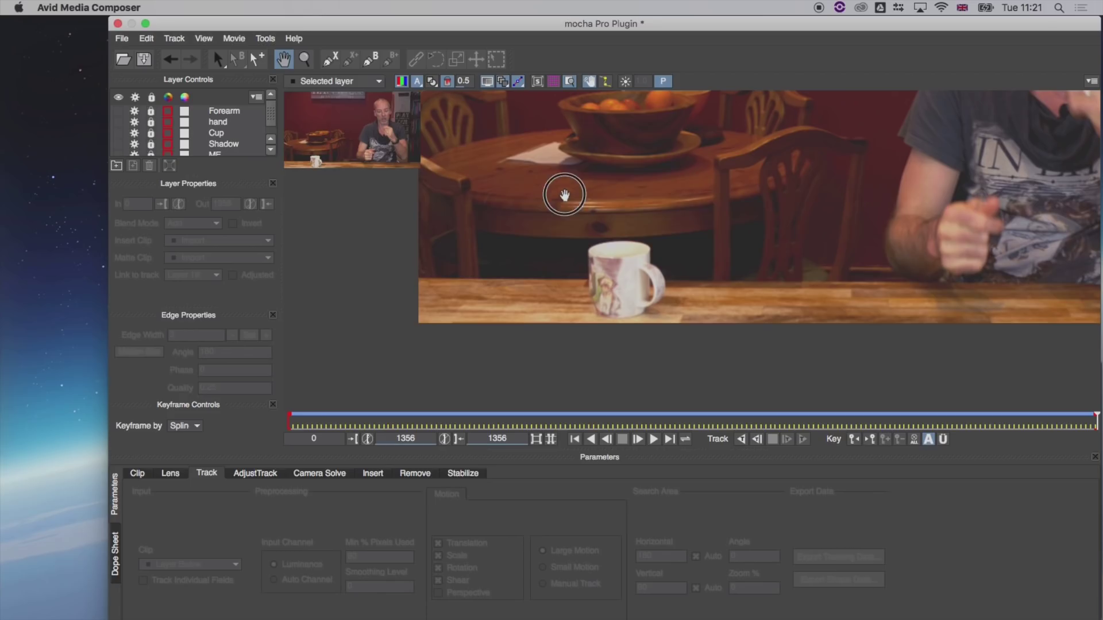
pyautogui.hotkey('ctrl', 'l')
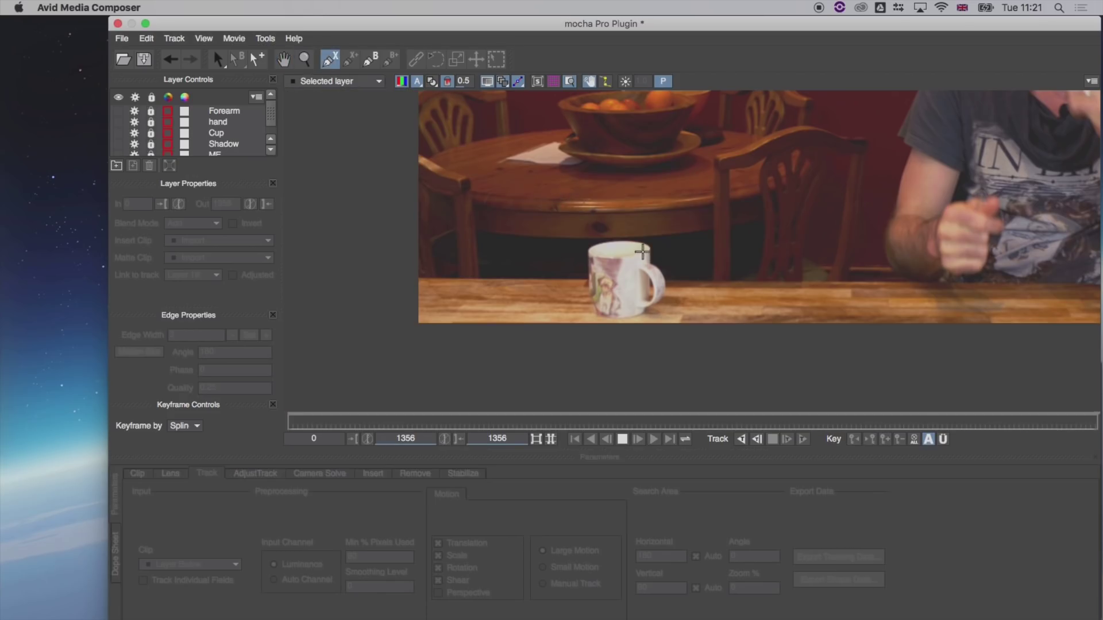
pyautogui.click(642, 241)
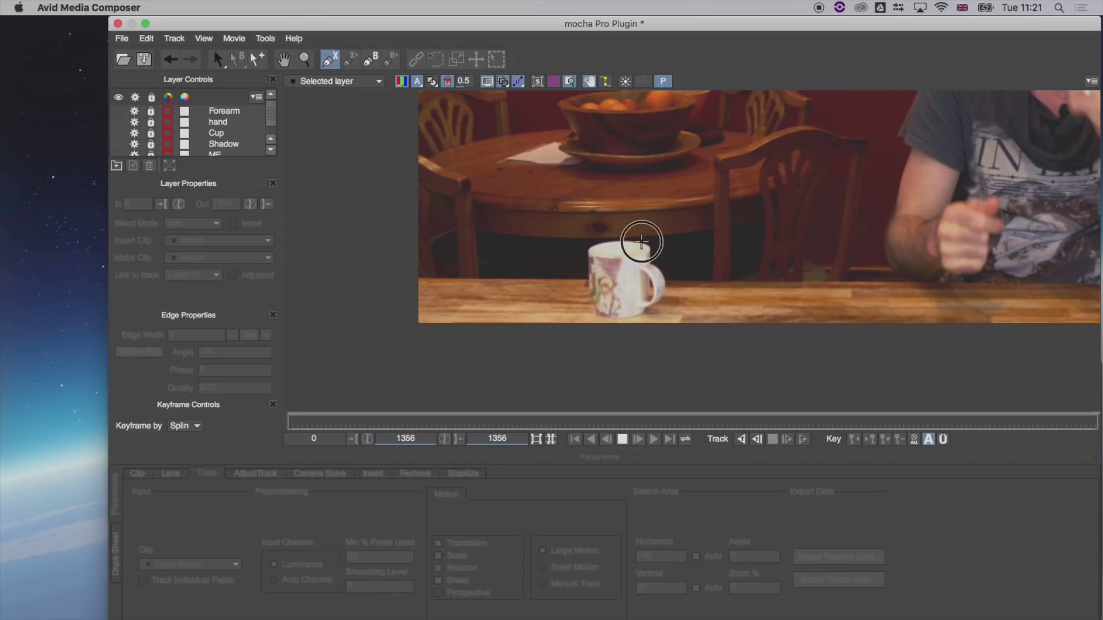
pyautogui.click(620, 239)
pyautogui.click(596, 245)
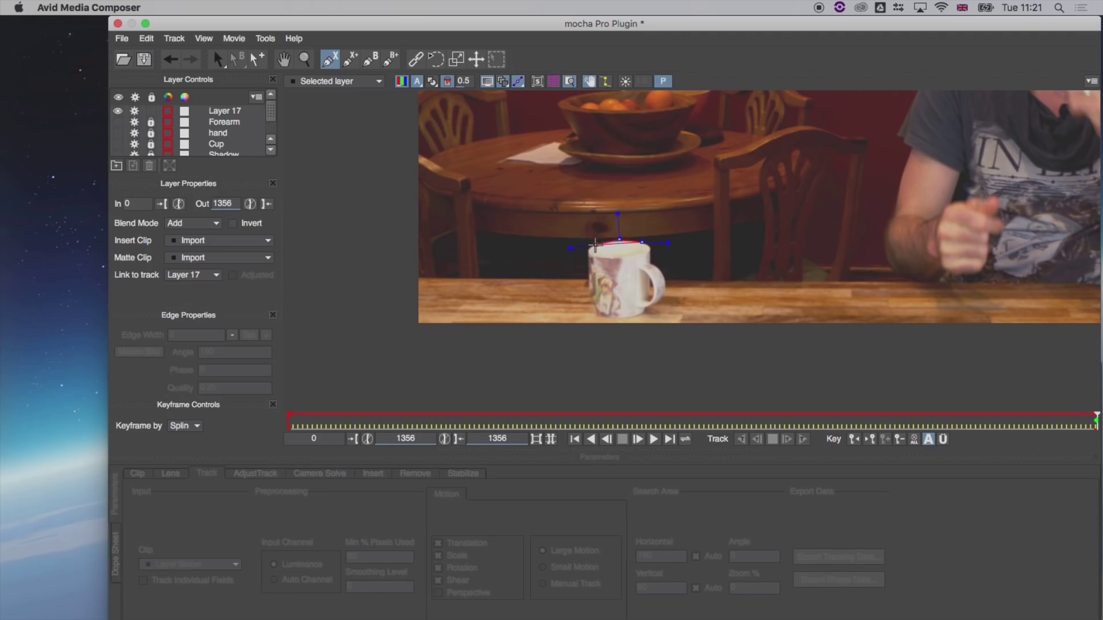
pyautogui.click(586, 251)
pyautogui.click(590, 286)
pyautogui.click(593, 314)
pyautogui.click(606, 321)
pyautogui.click(630, 320)
pyautogui.click(649, 310)
pyautogui.click(660, 304)
pyautogui.click(668, 285)
pyautogui.click(658, 268)
pyautogui.click(650, 259)
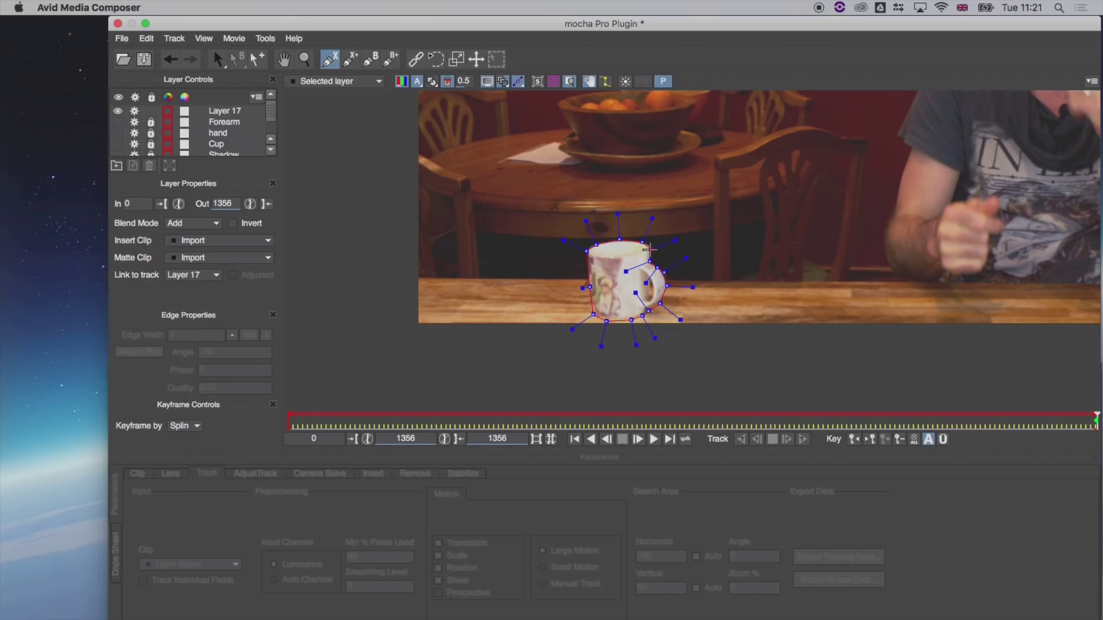
pyautogui.rightClick(649, 252)
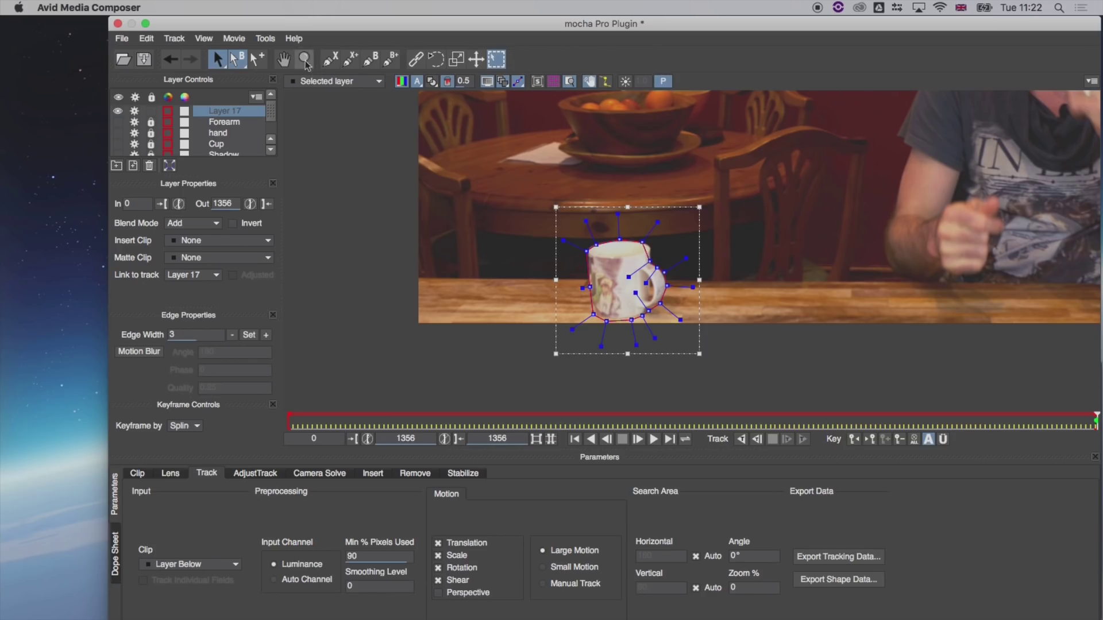
# Step: Add a control point to the mug spline at the rim just above the handle
pyautogui.click(258, 60)
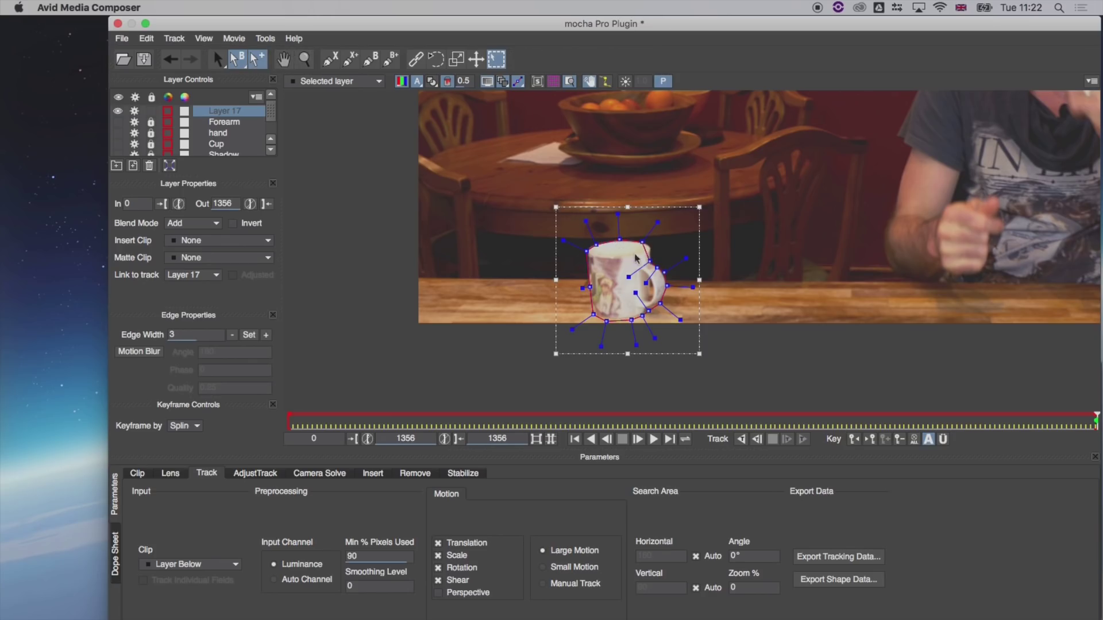
pyautogui.click(651, 251)
pyautogui.moveTo(651, 250); pyautogui.dragTo(651, 247)
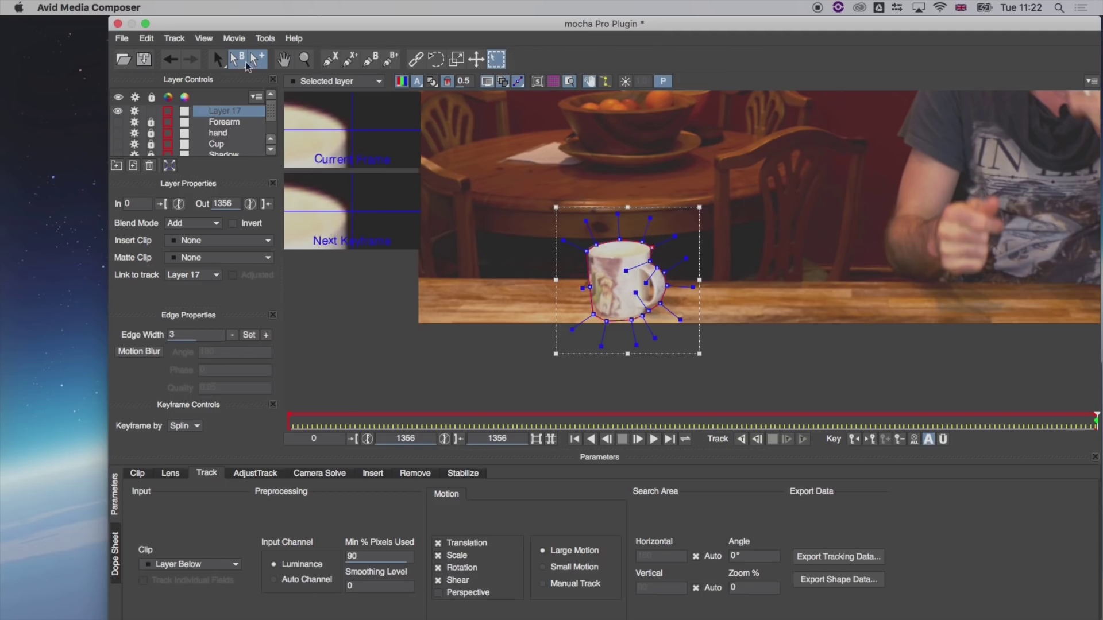
# Step: Refine the spline's points along the mug's rim, handle and base so the outline fits tightly
pyautogui.click(218, 59)
pyautogui.moveTo(619, 230); pyautogui.dragTo(620, 244)
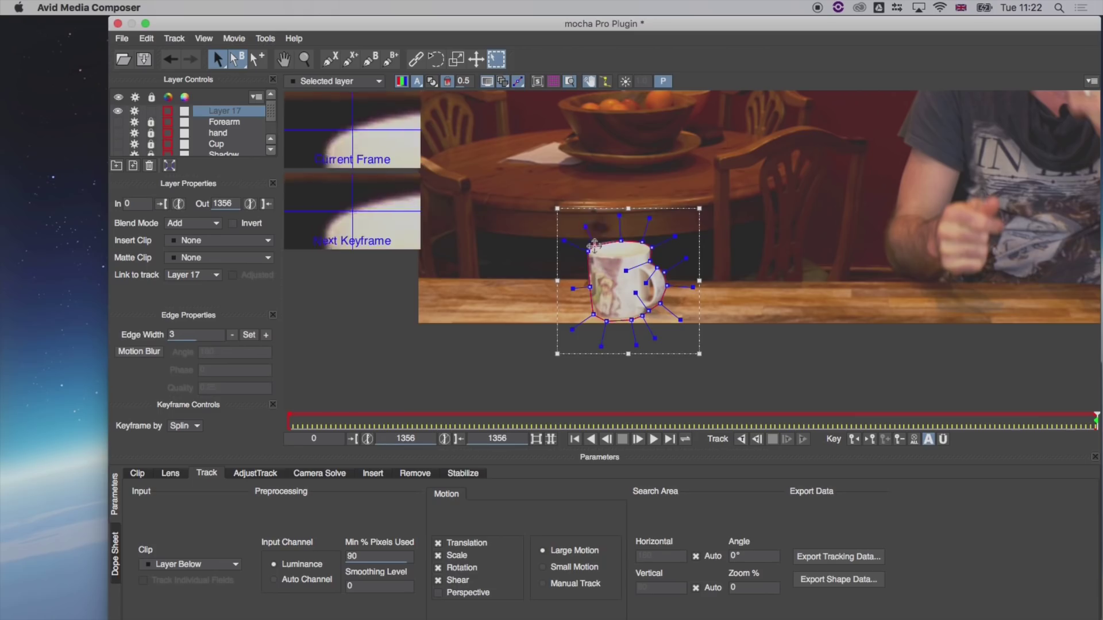
pyautogui.moveTo(642, 316); pyautogui.dragTo(641, 315)
pyautogui.moveTo(648, 311); pyautogui.dragTo(666, 286)
pyautogui.moveTo(664, 272); pyautogui.dragTo(661, 274)
pyautogui.moveTo(593, 314); pyautogui.dragTo(608, 318)
pyautogui.moveTo(631, 319); pyautogui.dragTo(632, 318)
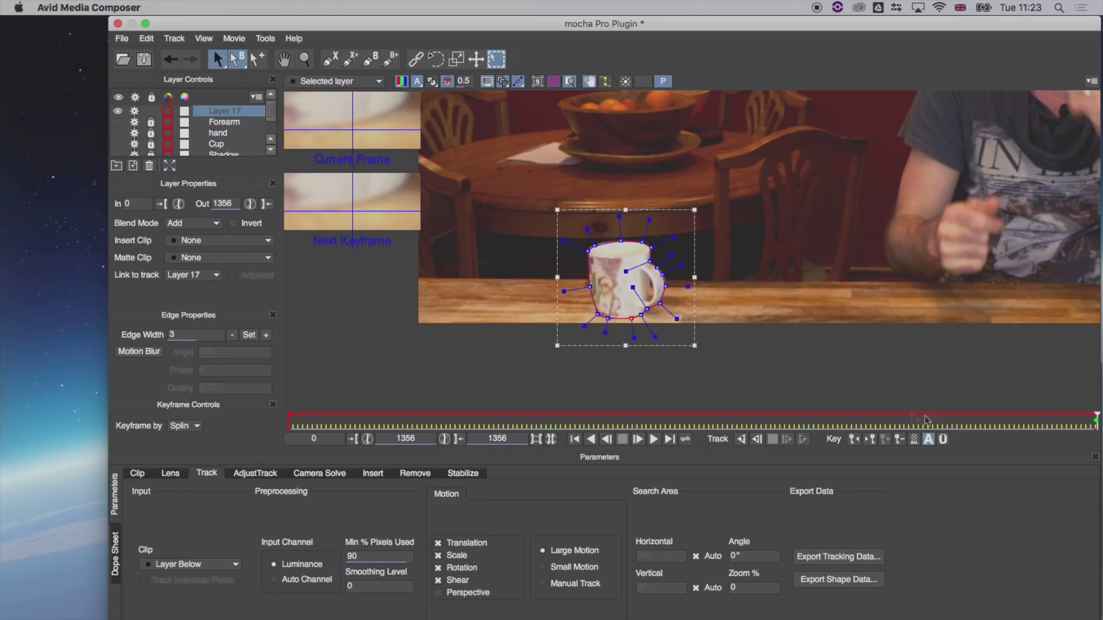
# Step: Add a keyframe to Layer 17 at frame 1089, where the mug stands on the table before the hand covers it
pyautogui.click(895, 419)
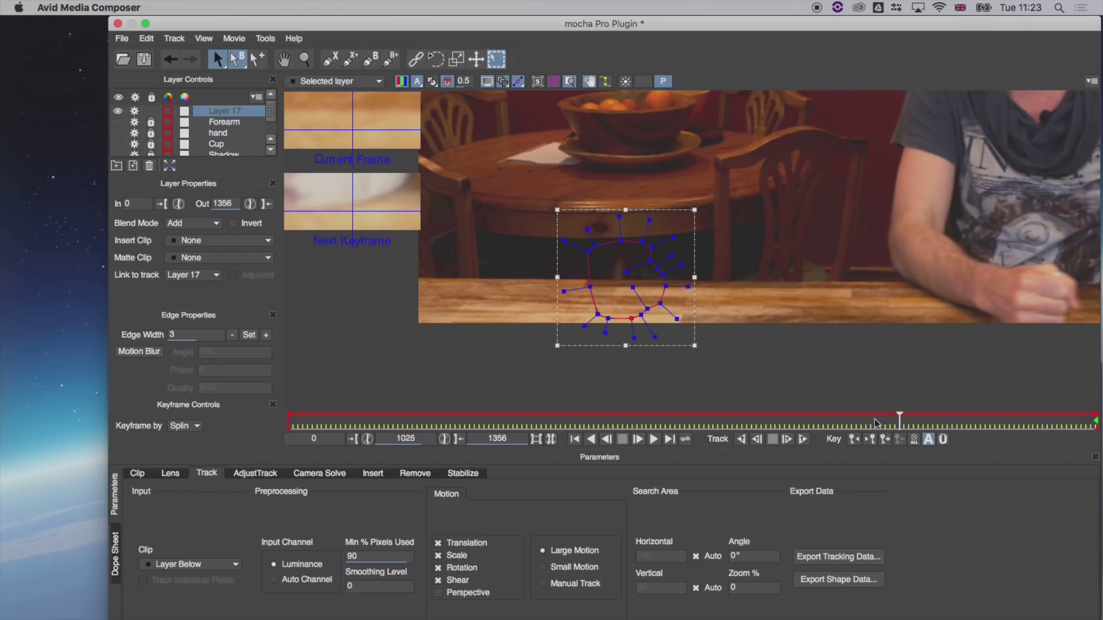
pyautogui.moveTo(910, 418); pyautogui.dragTo(940, 418)
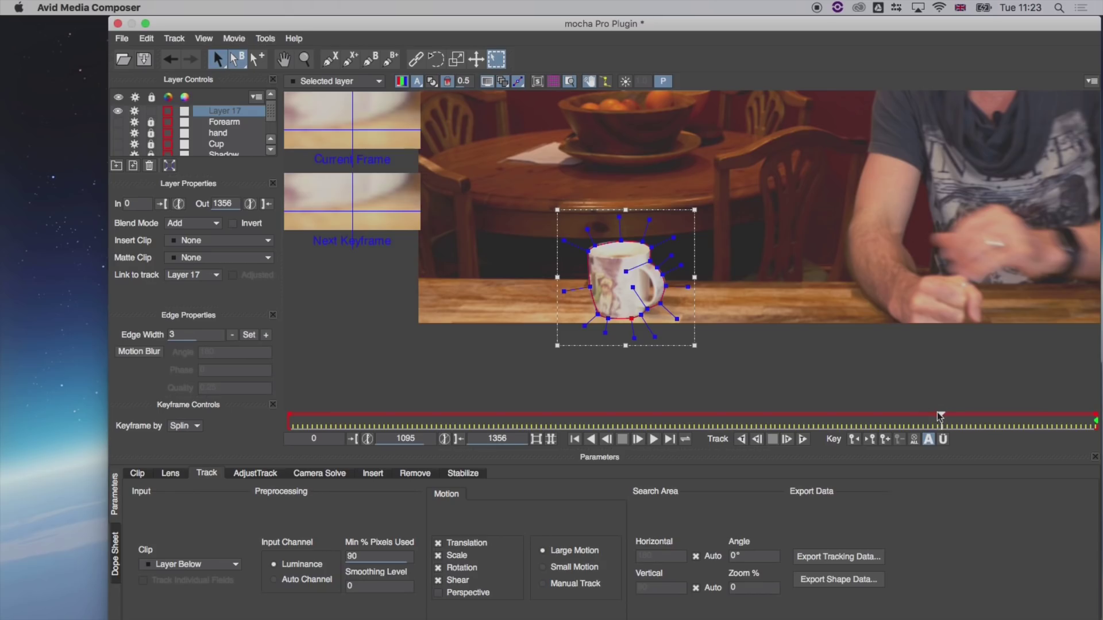
pyautogui.click(609, 440)
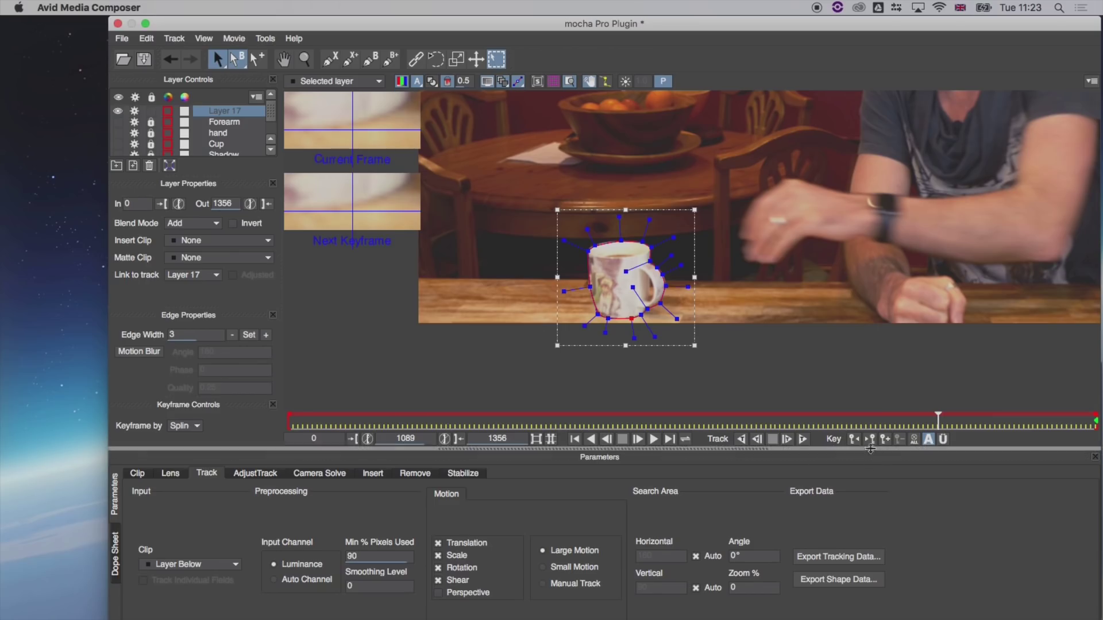
pyautogui.click(883, 440)
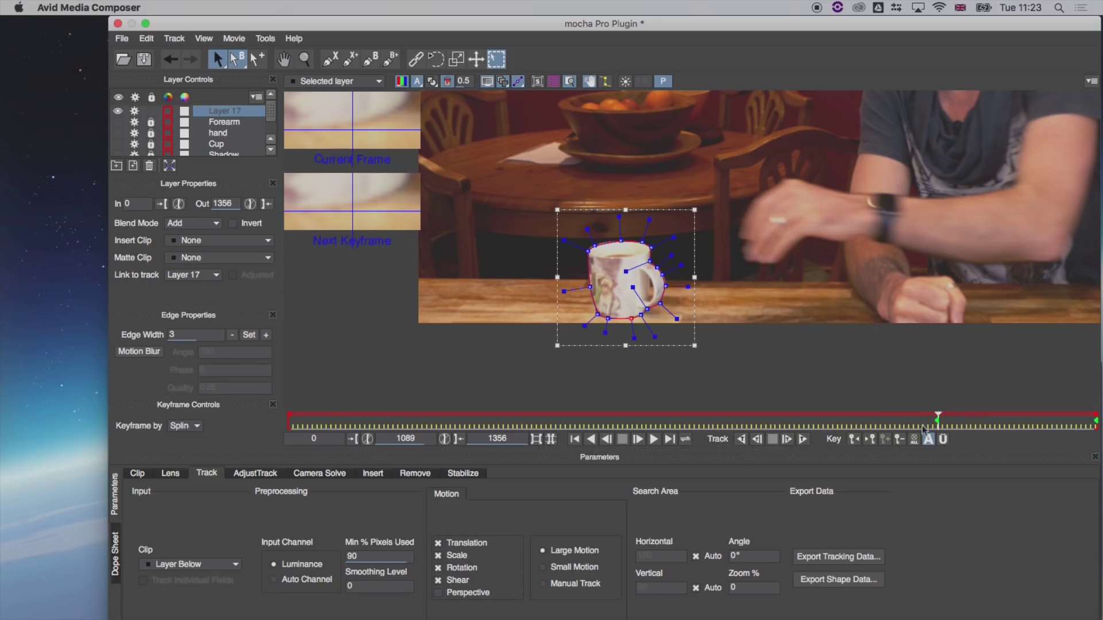
# Step: Return to the keyframe at frame 1089 and track Layer 17 backwards to frame 1013
pyautogui.moveTo(951, 413)
pyautogui.mouseDown()
pyautogui.moveTo(1055, 417)
pyautogui.moveTo(941, 419)
pyautogui.mouseUp()
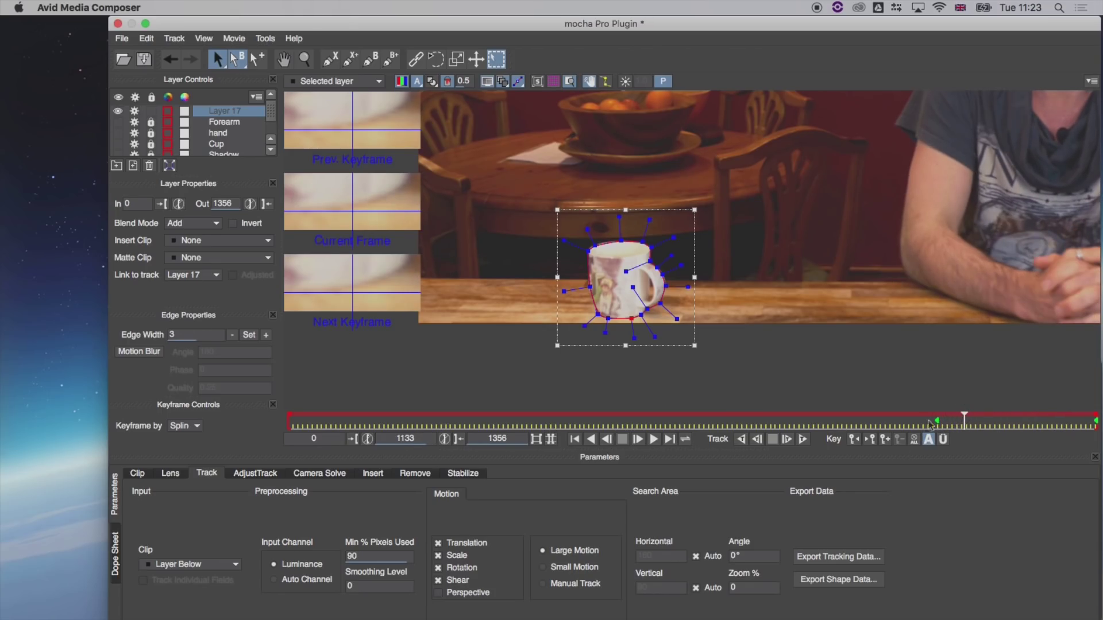
pyautogui.click(854, 440)
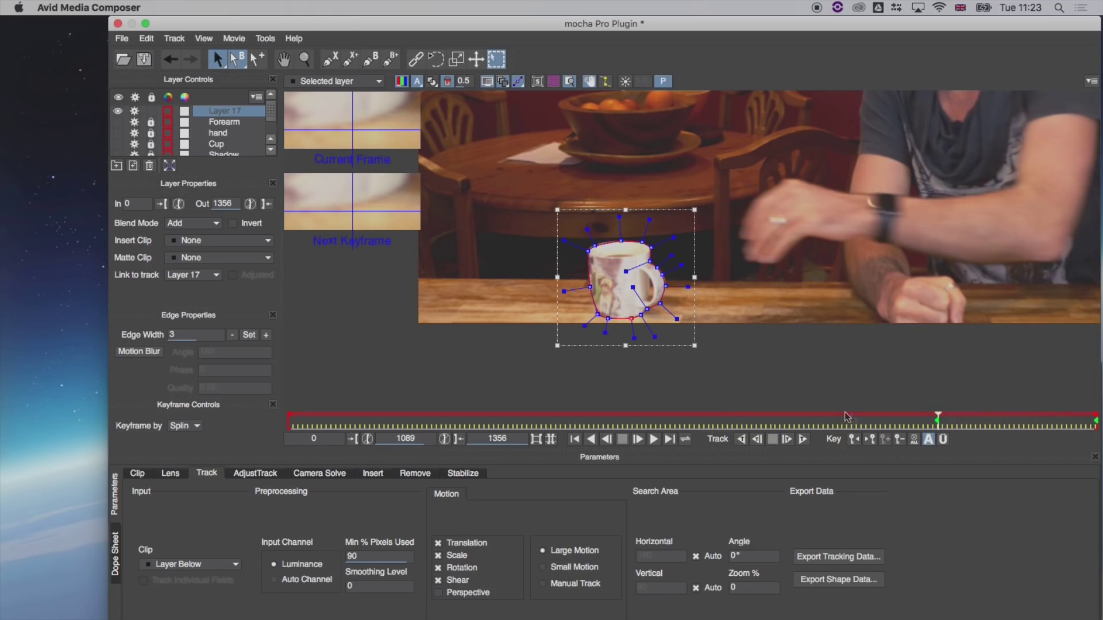
pyautogui.click(742, 439)
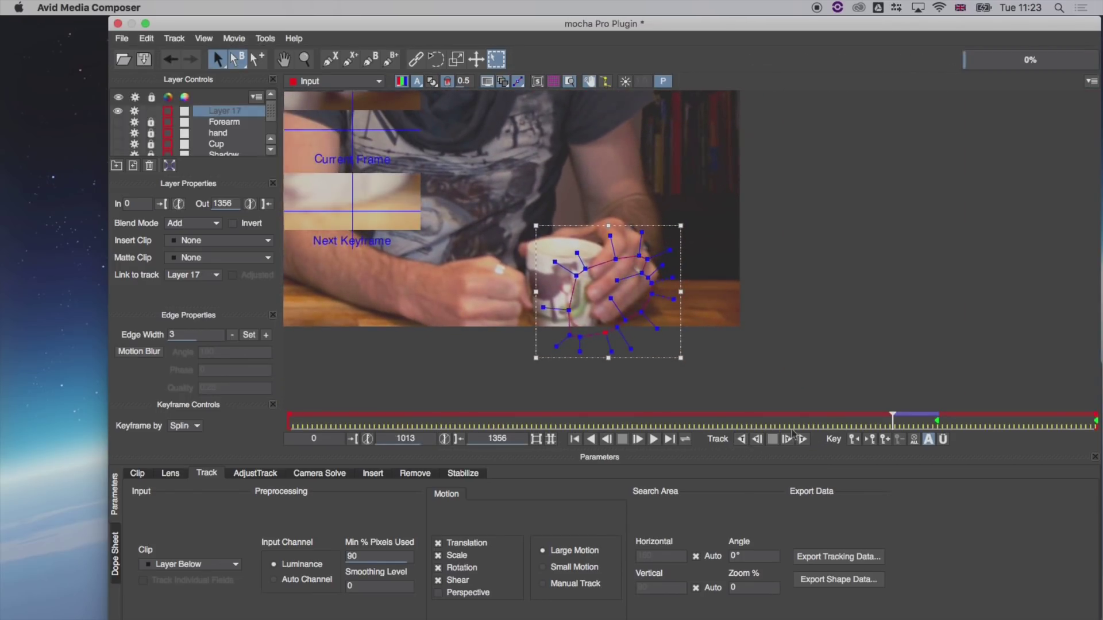
# Step: Set the In point of Layer 17 to frame 1040
pyautogui.click(905, 420)
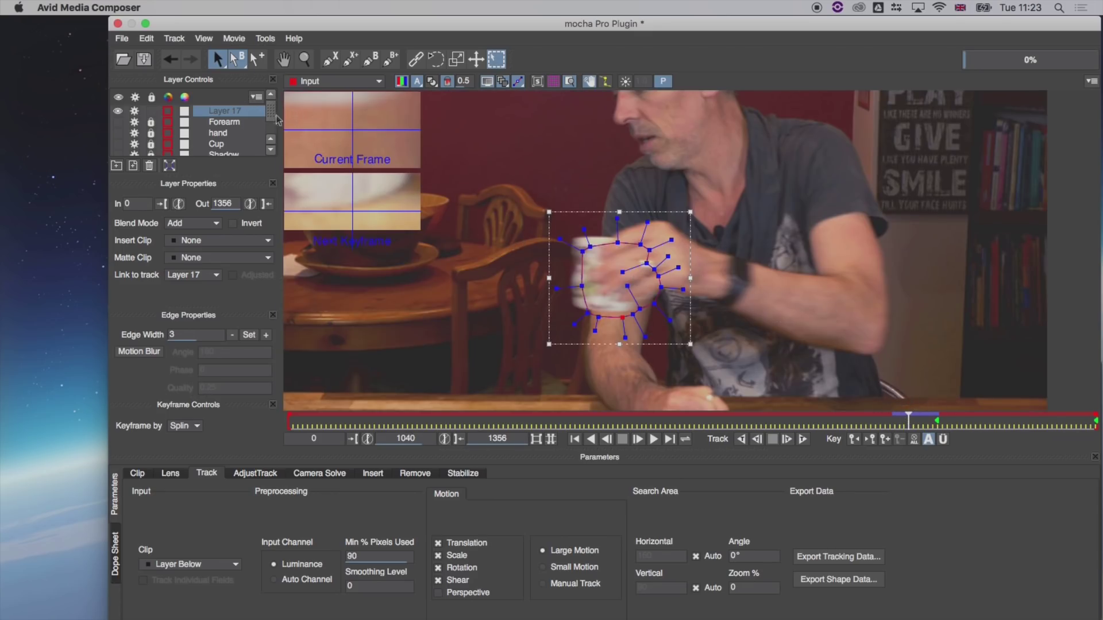
pyautogui.scroll(-2, 270, 121)
pyautogui.click(119, 144)
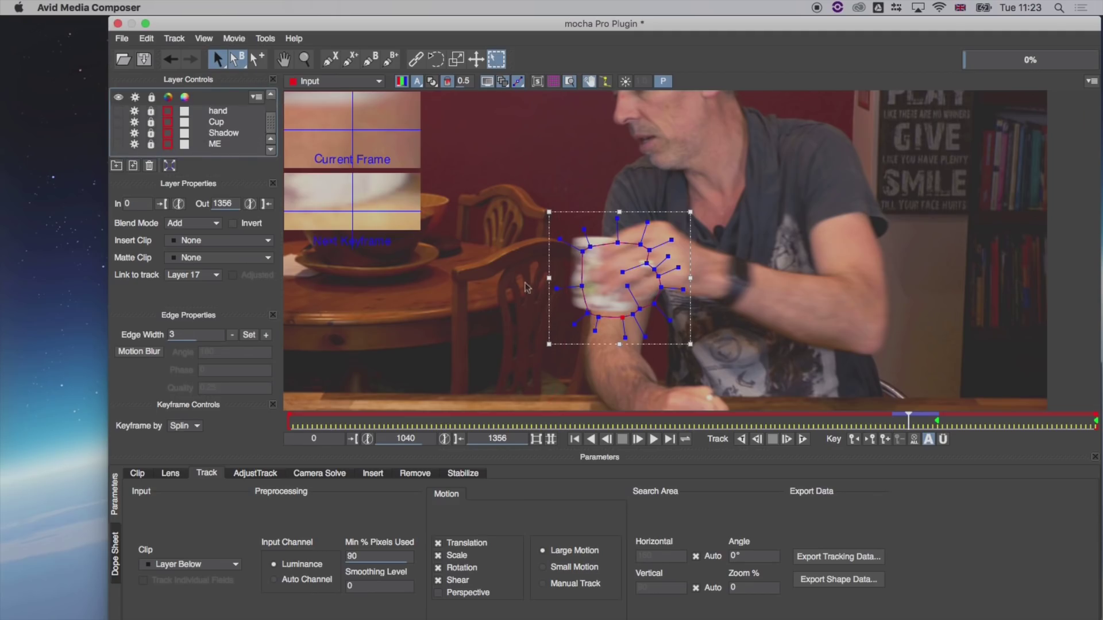
pyautogui.click(161, 204)
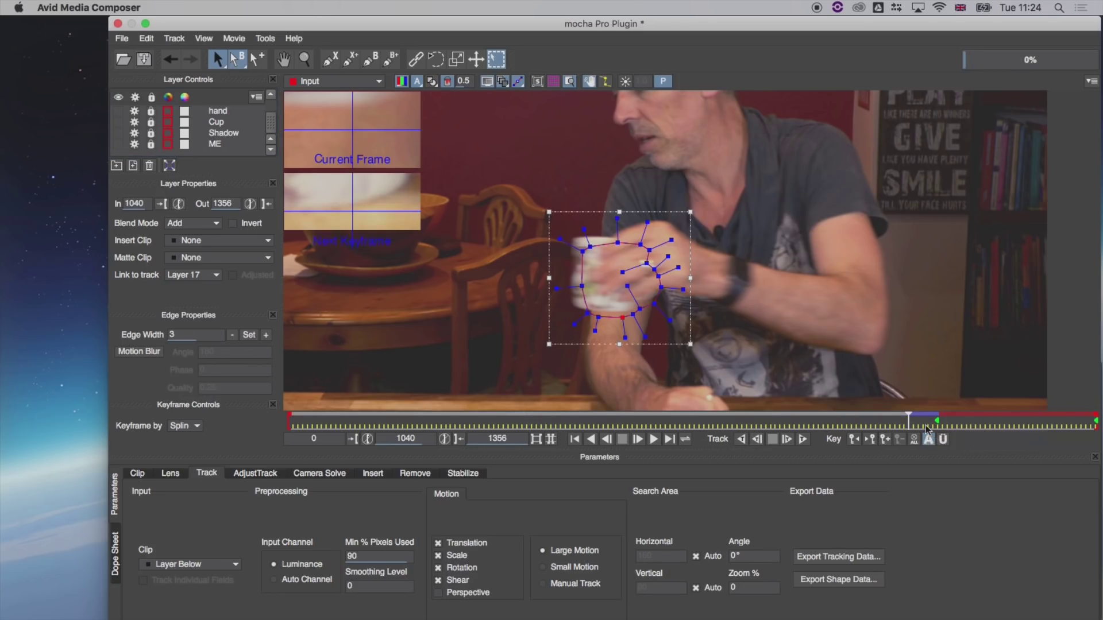
# Step: Track Layer 17 backwards again from the keyframe at frame 1089 and stop near frame 1053
pyautogui.click(914, 418)
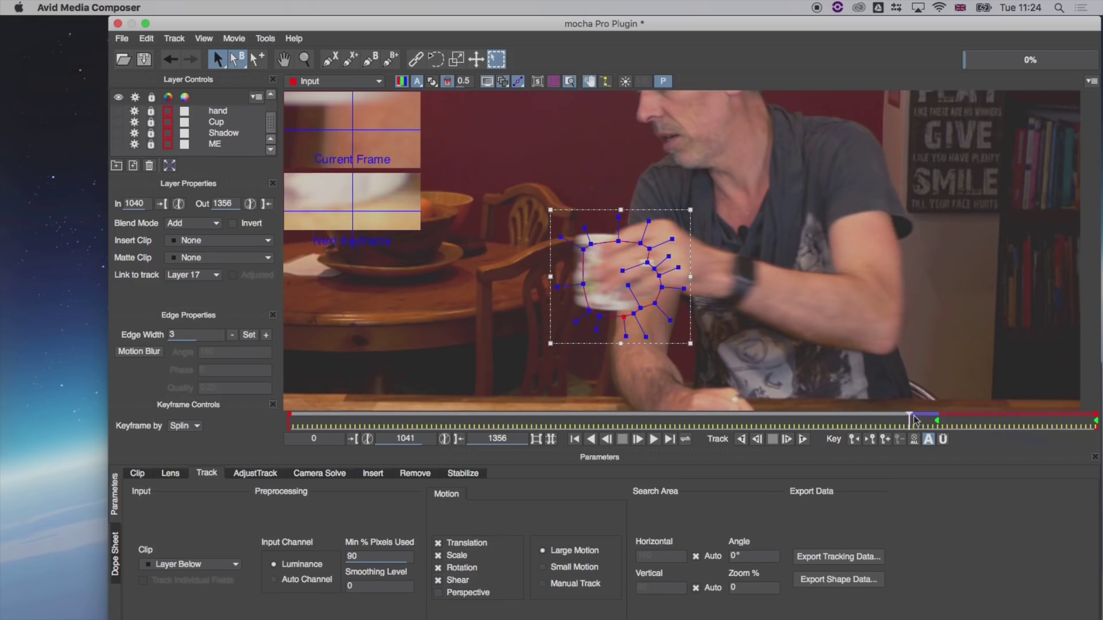
pyautogui.click(872, 440)
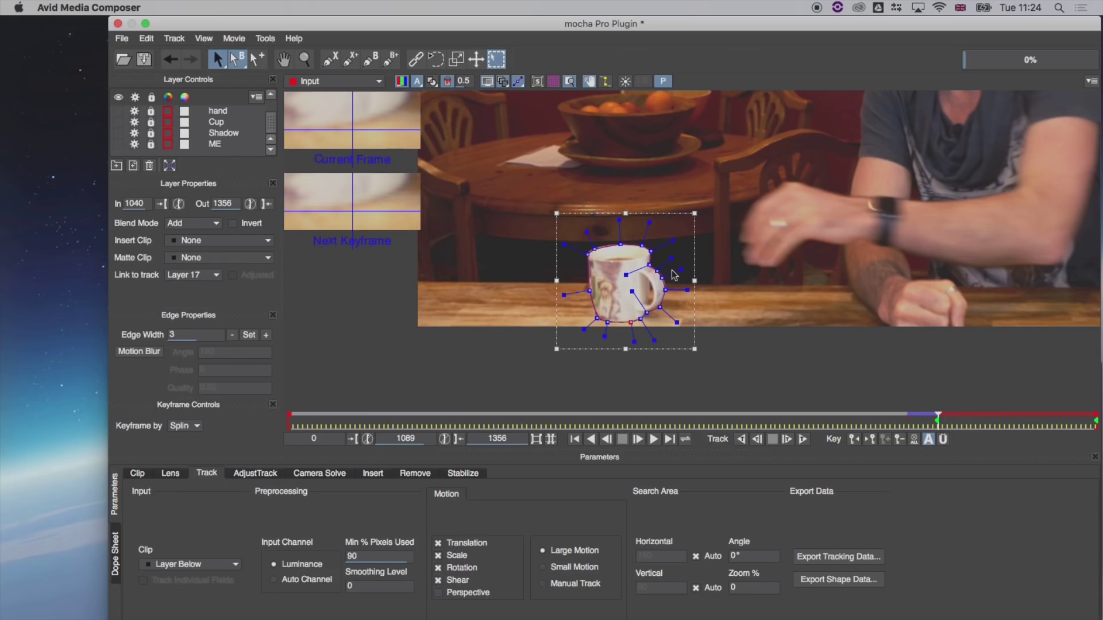
pyautogui.click(743, 439)
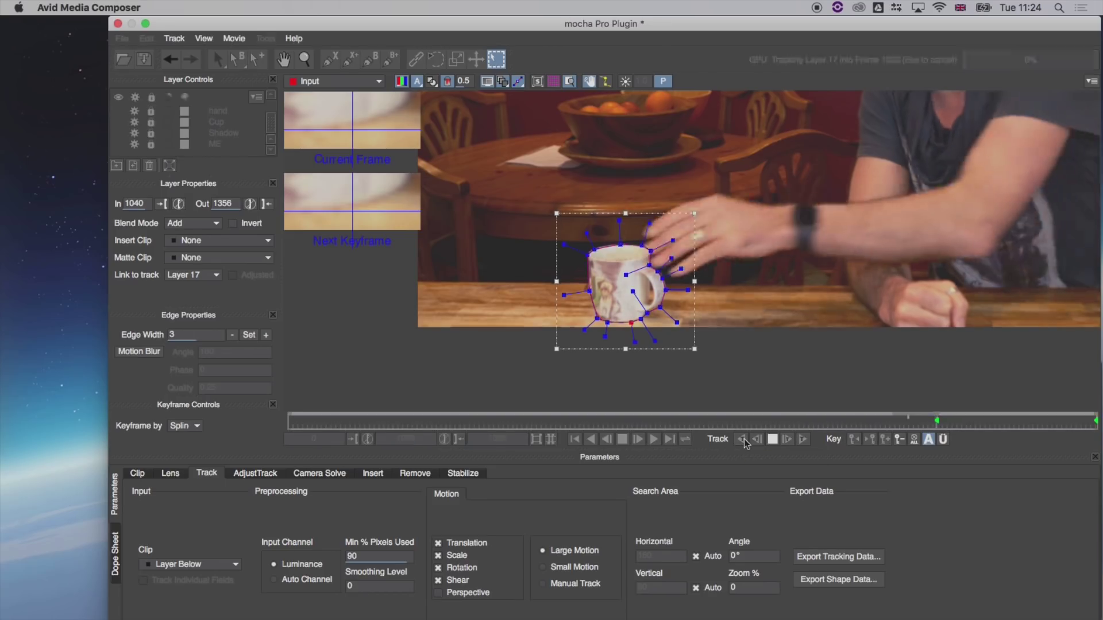
pyautogui.click(773, 439)
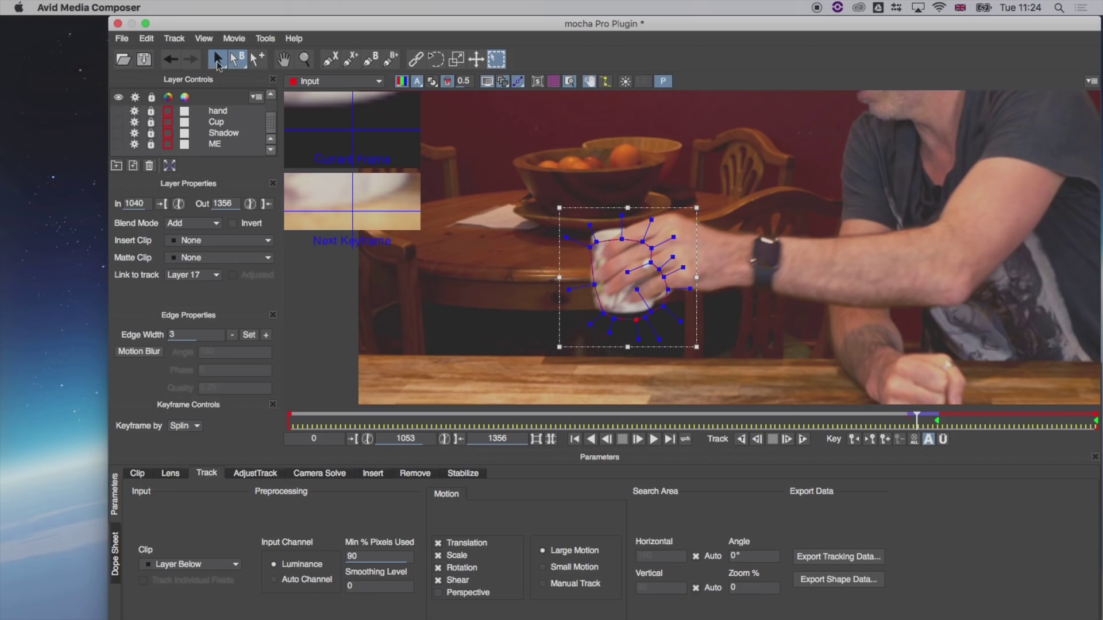
# Step: Reshape the mug spline around the part visible beside the fingers at frame 1052 and track it forward frame by frame
pyautogui.moveTo(594, 287); pyautogui.dragTo(595, 312)
pyautogui.moveTo(613, 319); pyautogui.dragTo(633, 314)
pyautogui.moveTo(645, 317); pyautogui.dragTo(656, 303)
pyautogui.moveTo(622, 239); pyautogui.dragTo(618, 229)
pyautogui.moveTo(597, 242)
pyautogui.mouseDown()
pyautogui.moveTo(587, 227)
pyautogui.moveTo(619, 229)
pyautogui.moveTo(593, 235)
pyautogui.mouseUp()
pyautogui.click(593, 232)
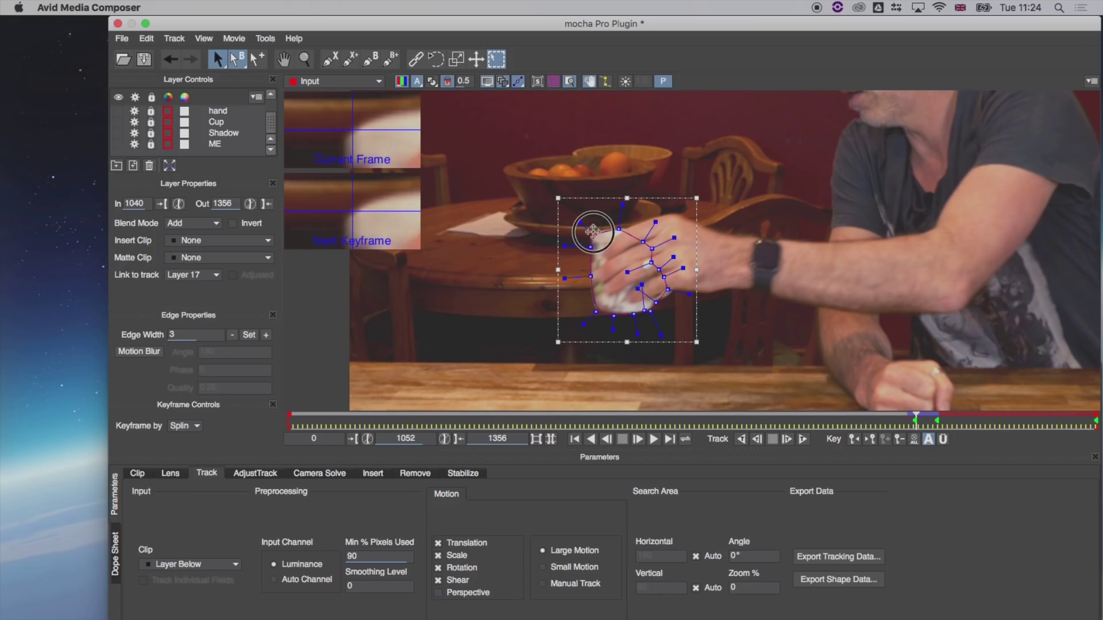
pyautogui.click(635, 243)
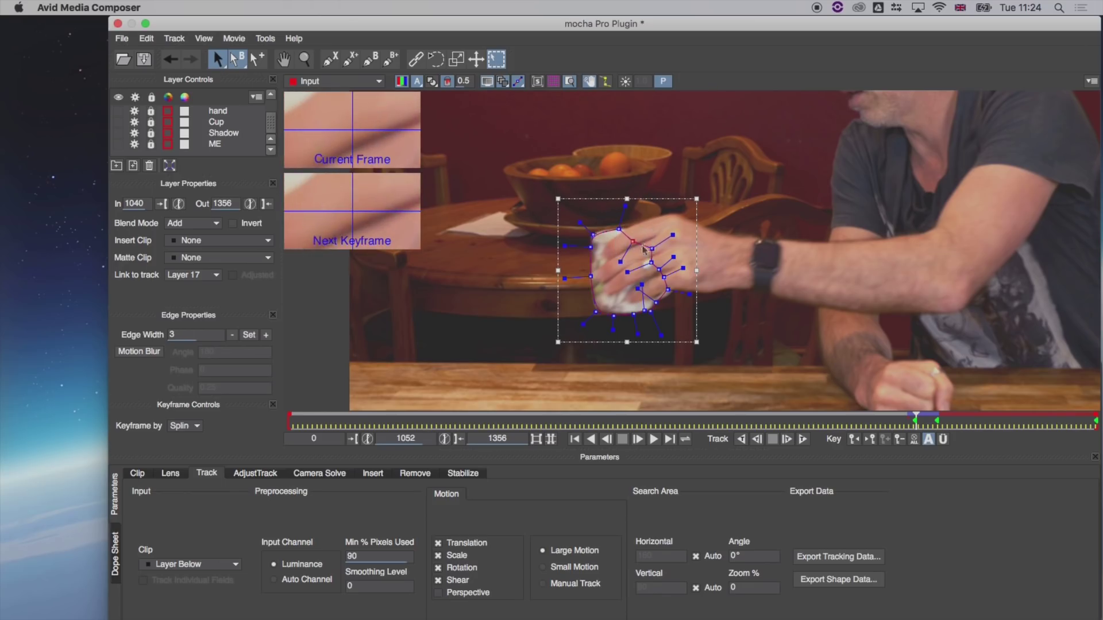
pyautogui.moveTo(635, 245); pyautogui.dragTo(661, 276)
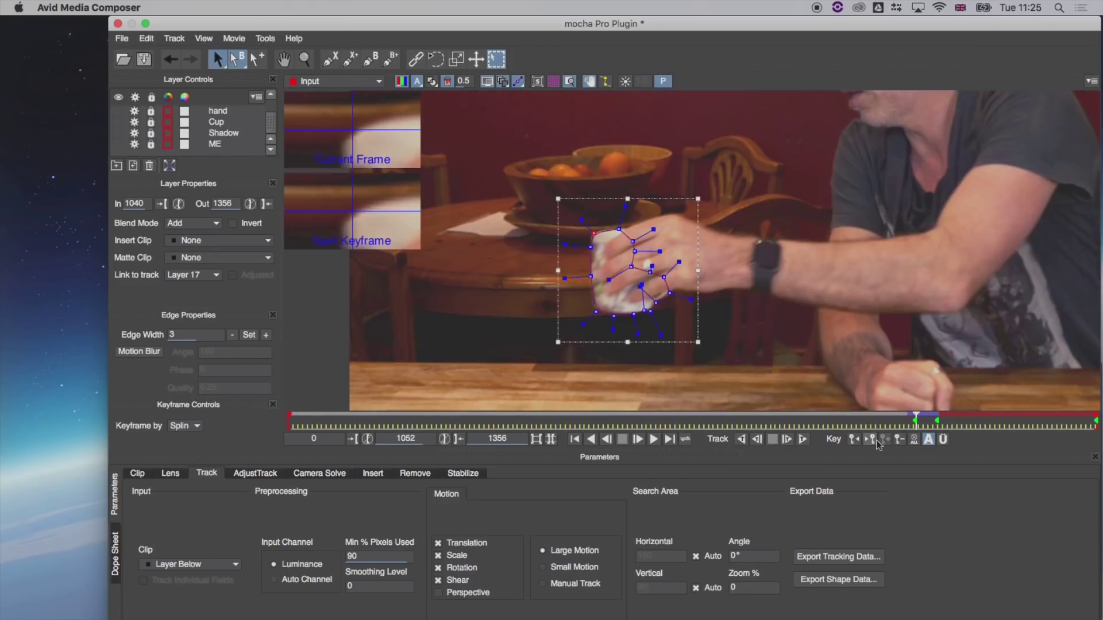
pyautogui.click(787, 440)
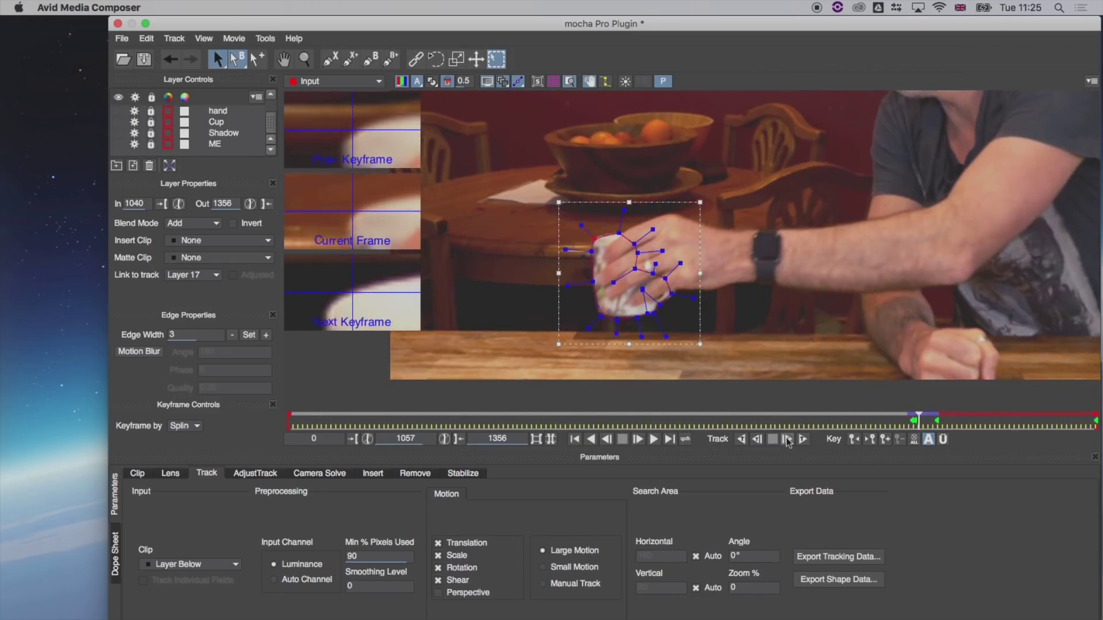
pyautogui.click(787, 439)
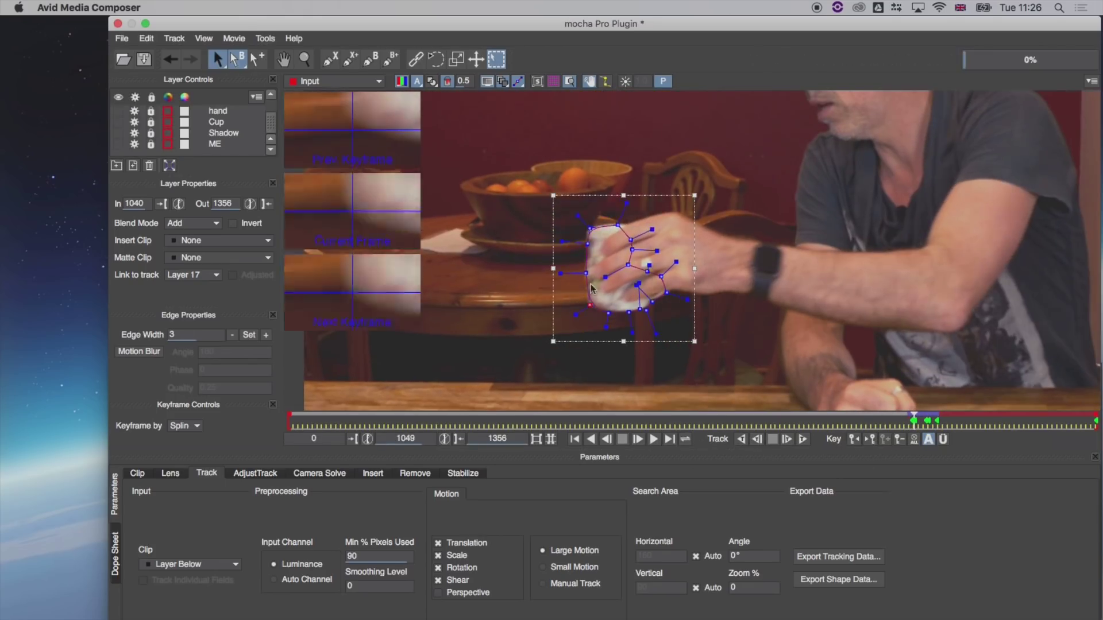
# Step: Turn off the stabilized view and close the mocha Pro project without saving the changes, returning to Avid Media Composer
pyautogui.click(589, 82)
pyautogui.press('z')
pyautogui.moveTo(505, 154); pyautogui.dragTo(891, 336)
pyautogui.press('x')
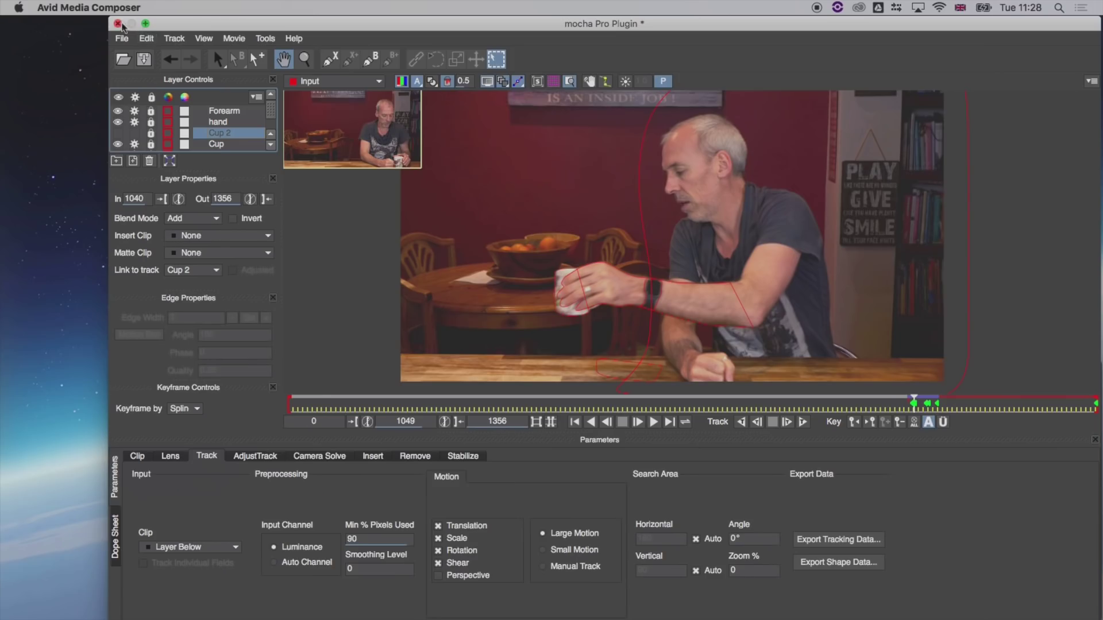
pyautogui.click(117, 23)
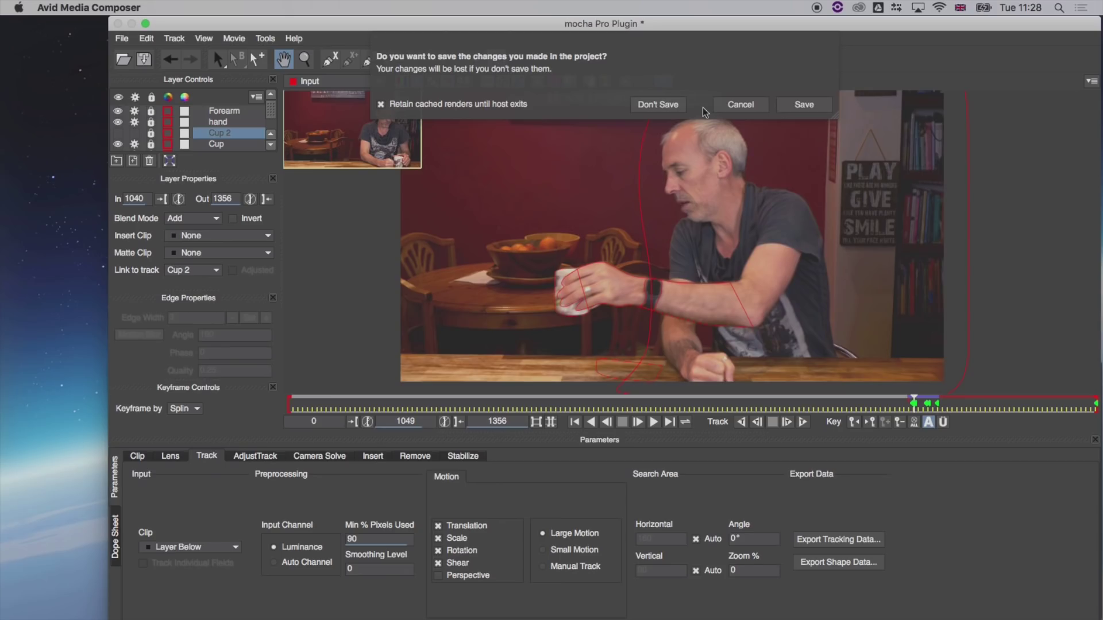
pyautogui.click(661, 106)
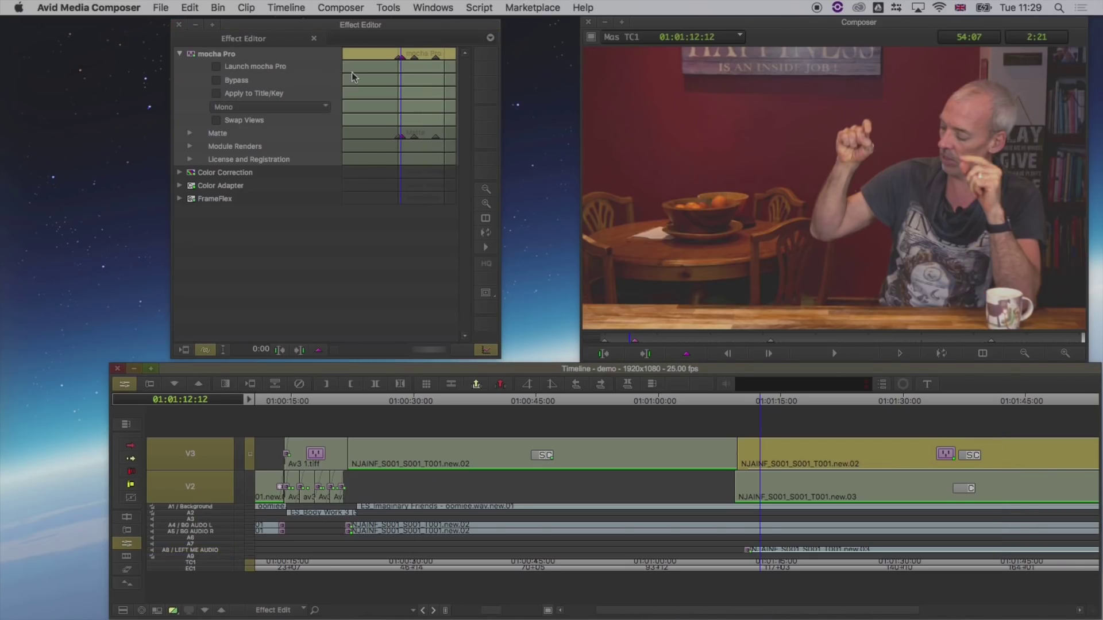
# Step: Expand the mocha Pro effect's Matte parameters and step between its keyframes to compare the Feather settings
pyautogui.click(400, 58)
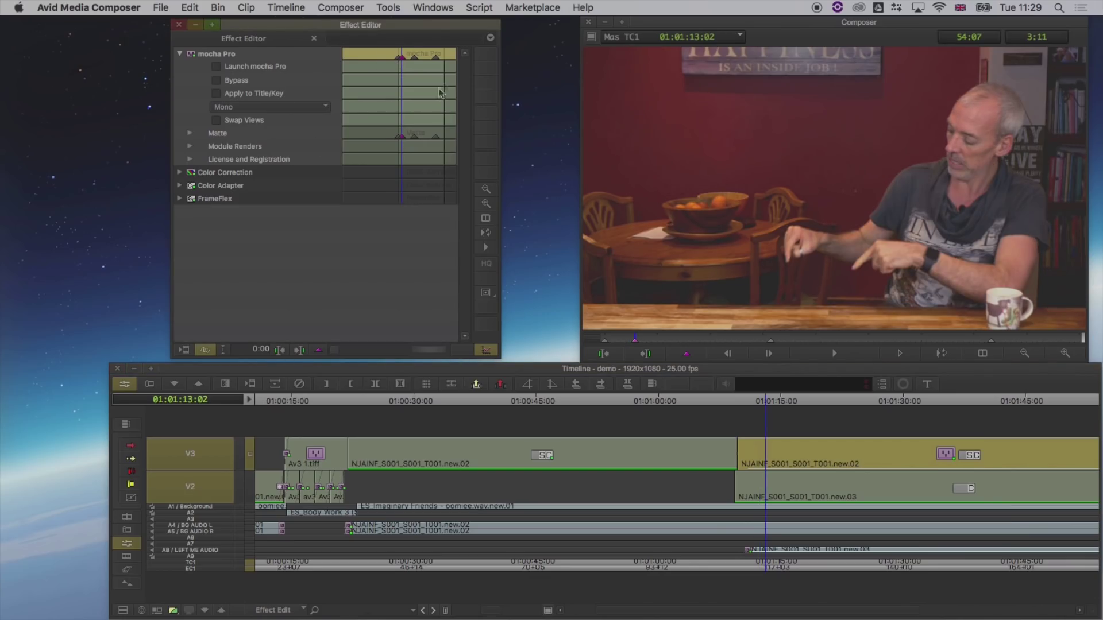
pyautogui.click(189, 134)
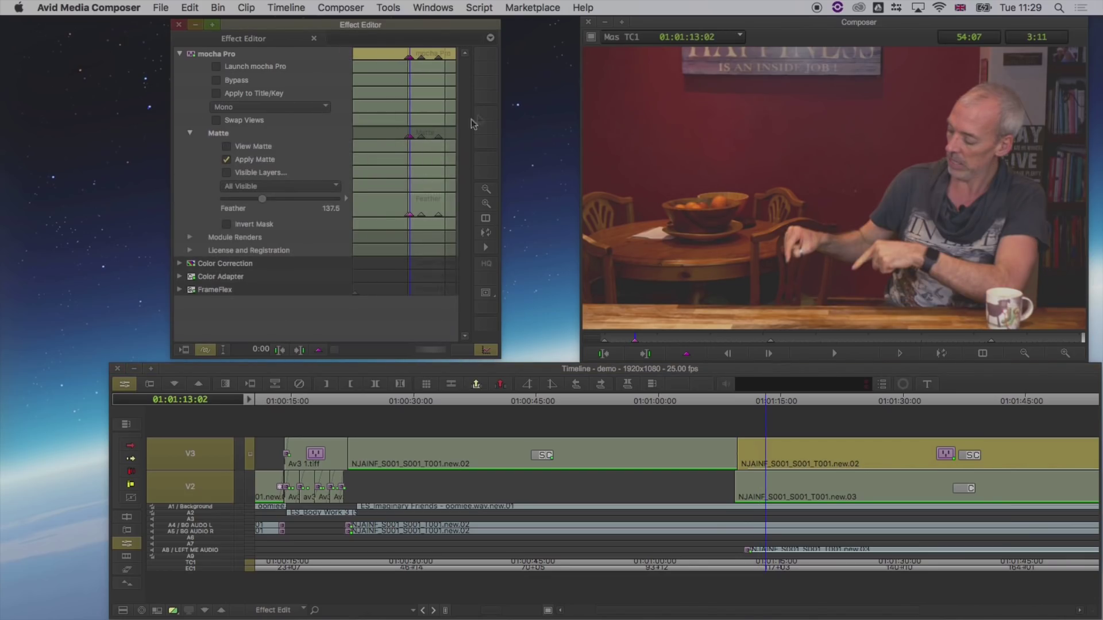
pyautogui.click(420, 58)
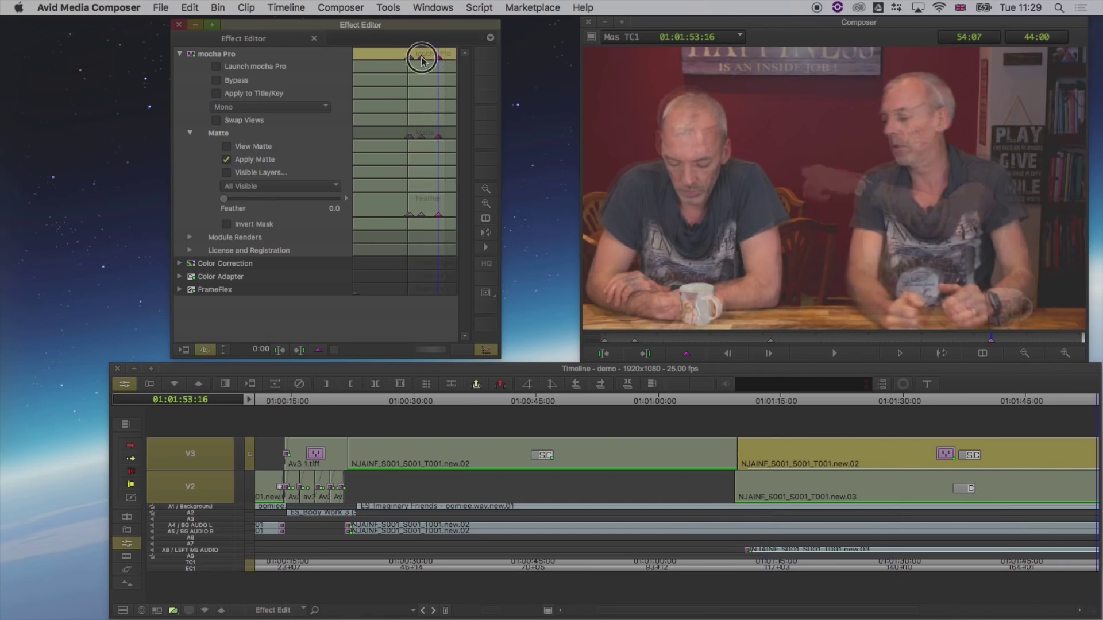
pyautogui.click(409, 57)
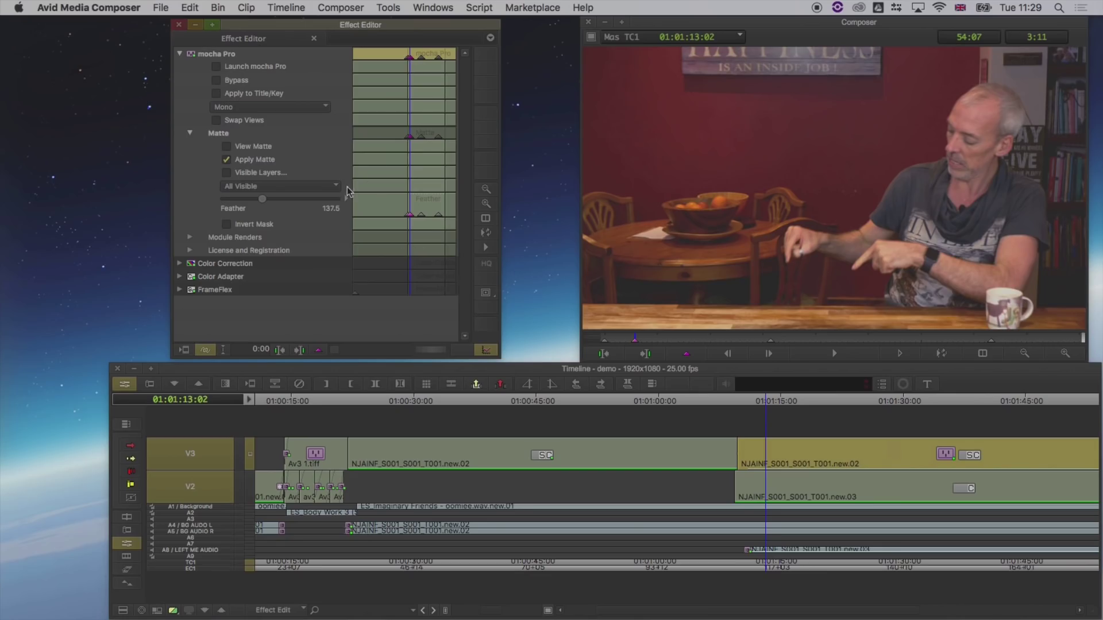
# Step: At the first Feather keyframe, switch Apply Matte off and back on to compare the picture with and without the matte
pyautogui.click(409, 57)
pyautogui.click(228, 158)
pyautogui.click(228, 160)
# Step: Step through the first, middle and last mocha Pro keyframes to review how the matte feather changes over the clip
pyautogui.click(422, 55)
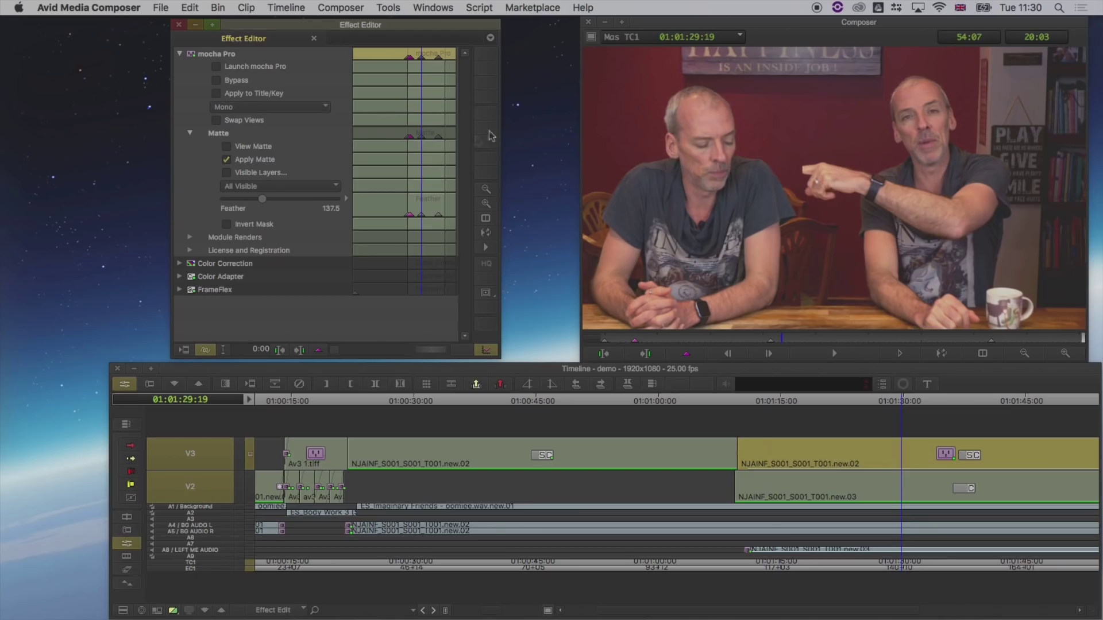
pyautogui.click(422, 58)
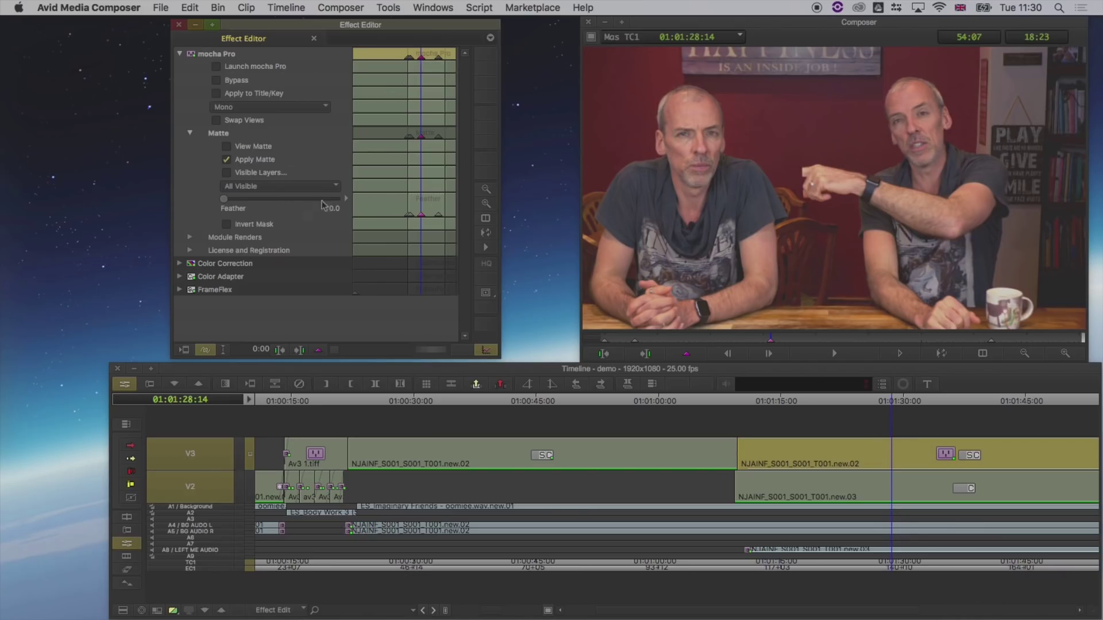
pyautogui.click(411, 58)
pyautogui.click(421, 58)
pyautogui.click(438, 57)
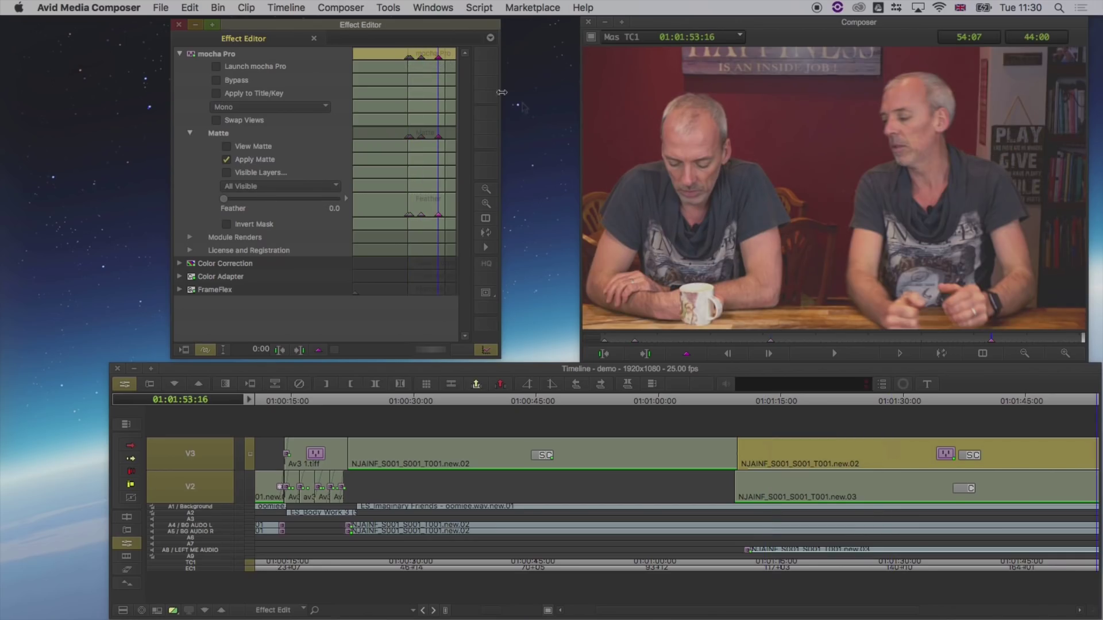
# Step: Go to 01:01:52:09, where the hand holds the mug, and compare track V2 alone with the V3 composite
pyautogui.click(981, 342)
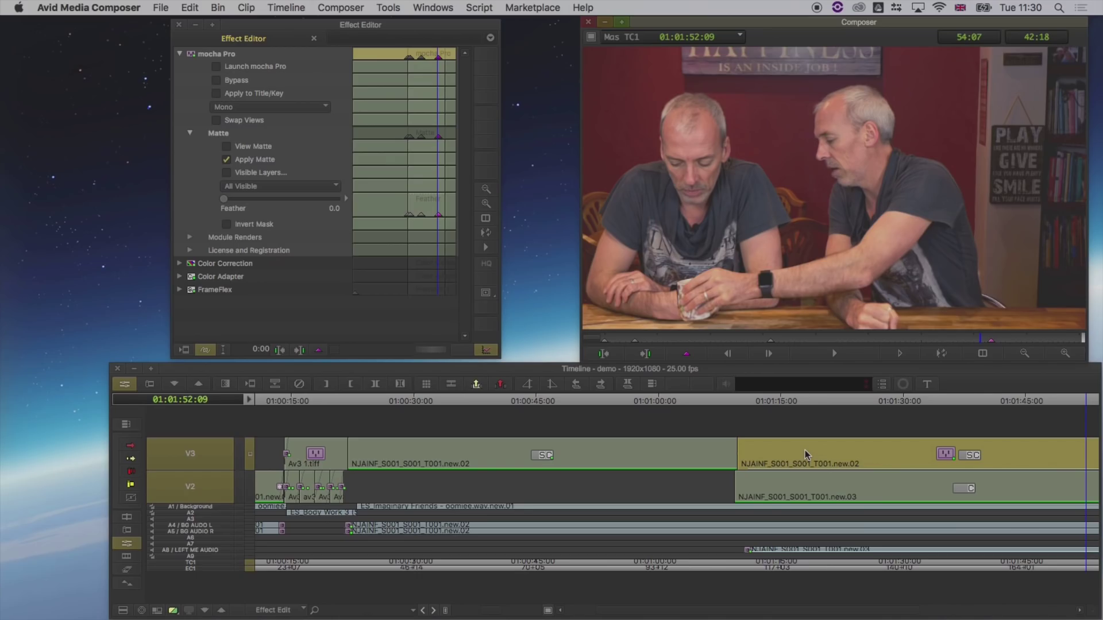
pyautogui.click(247, 487)
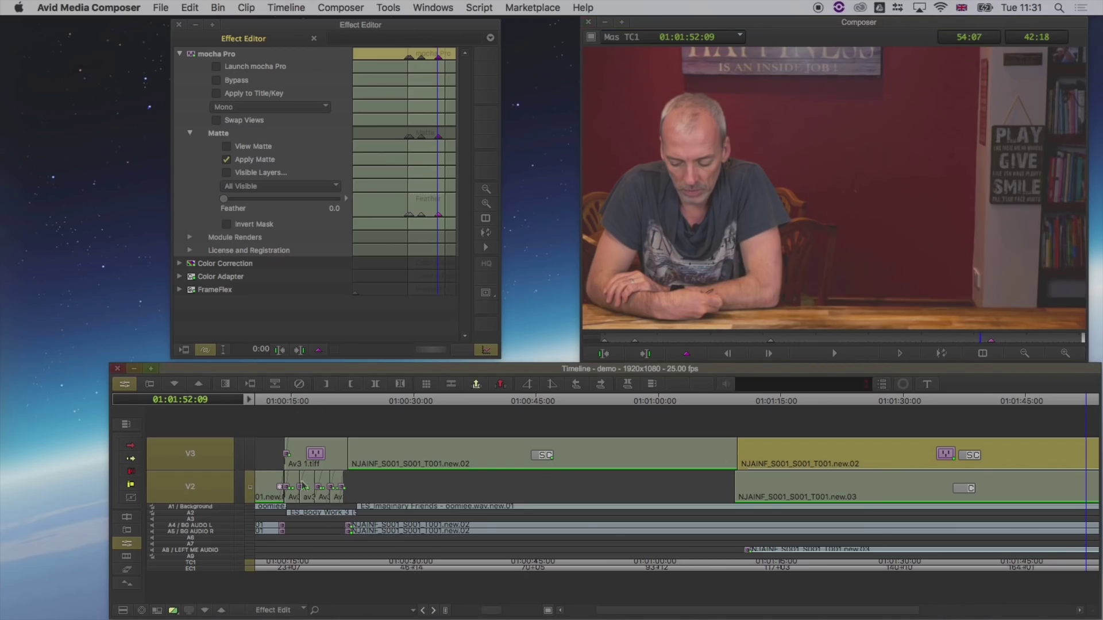
pyautogui.click(247, 487)
pyautogui.click(250, 454)
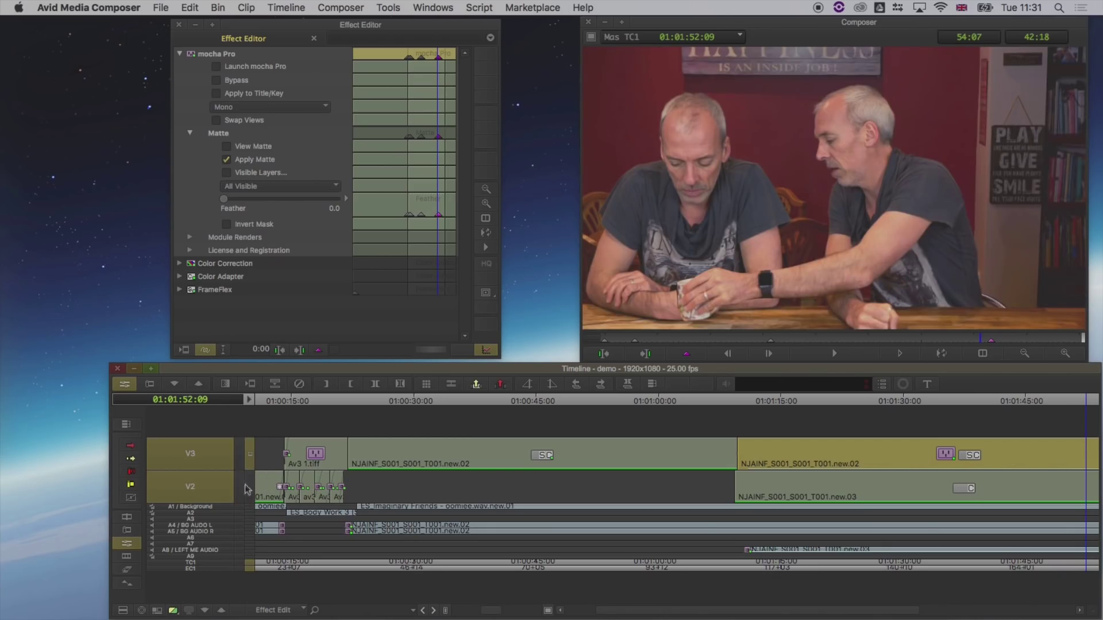
# Step: Turn off Apply Matte on the V3 clip, leave effect mode and move the playhead to 01:01:38:12
pyautogui.click(227, 161)
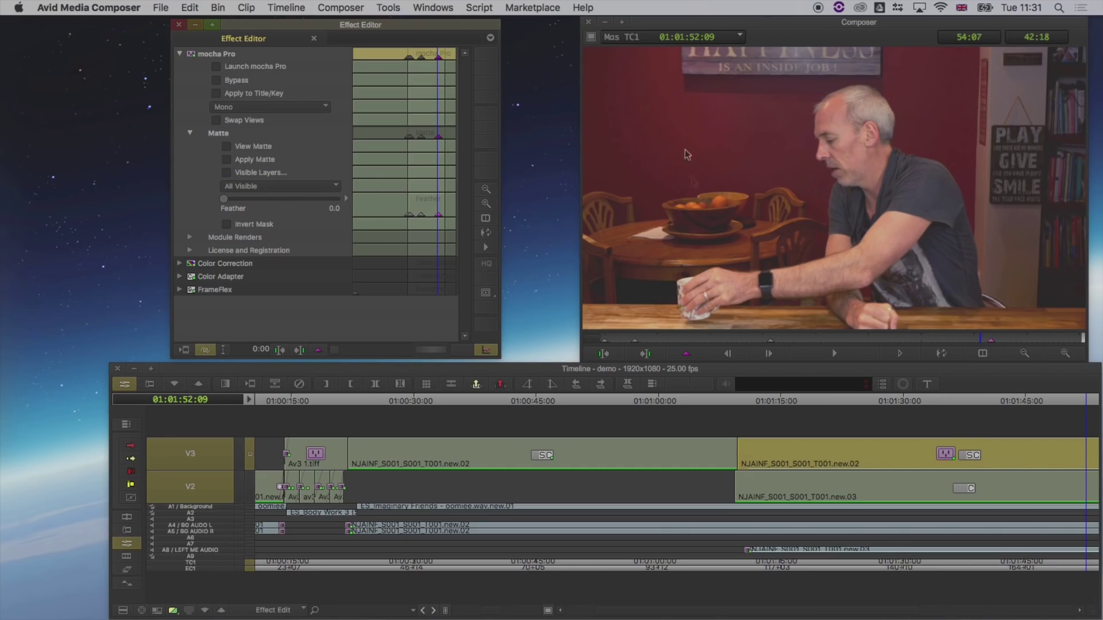
pyautogui.click(843, 405)
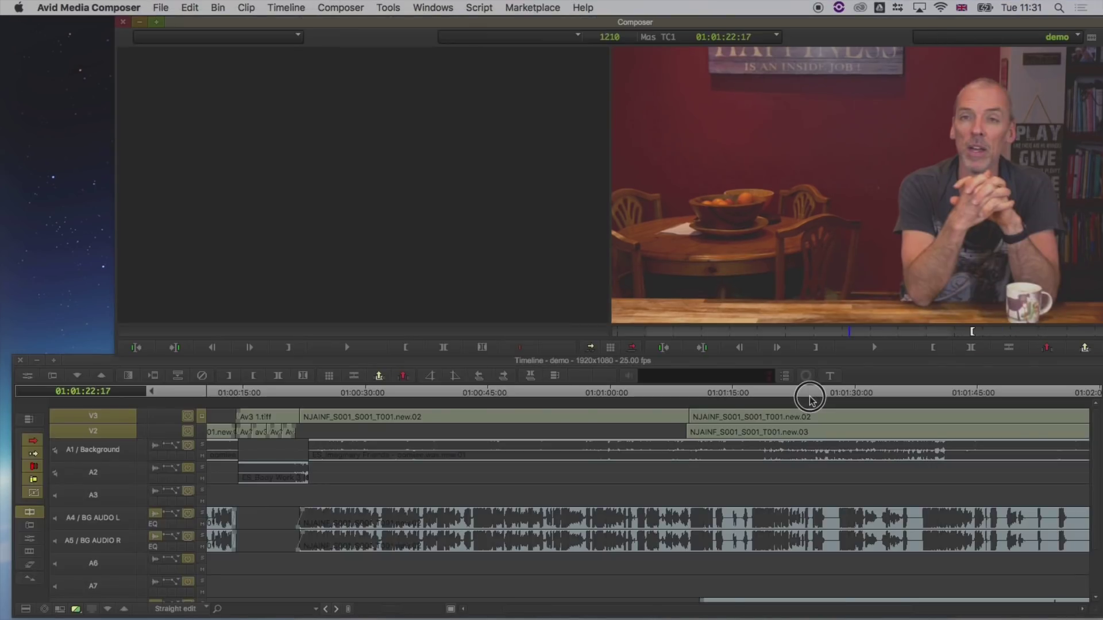
pyautogui.click(924, 393)
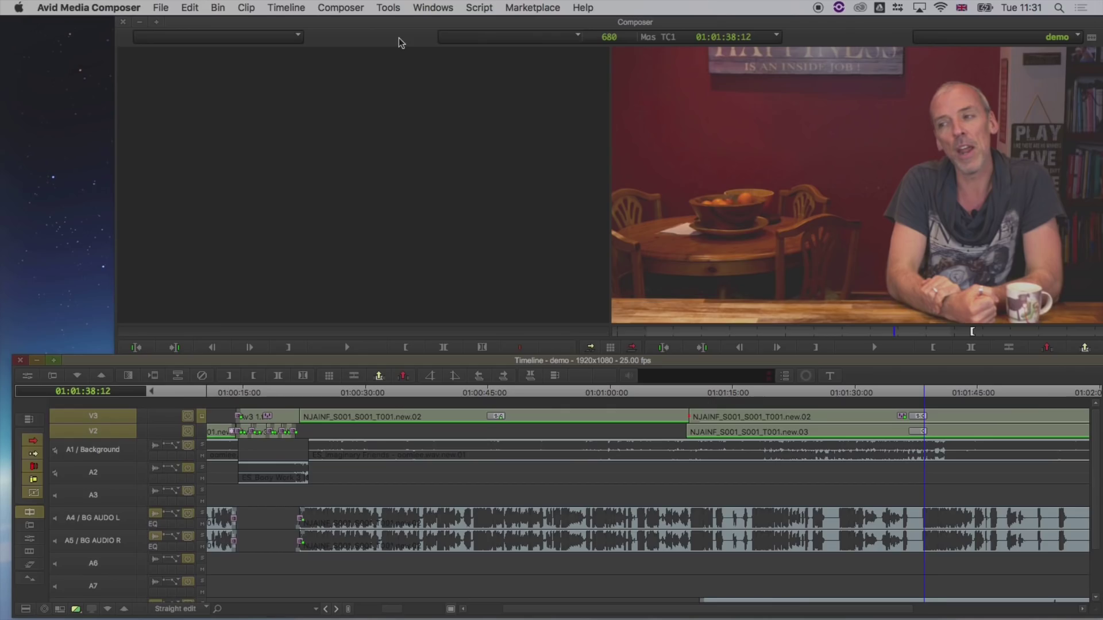
# Step: Return to effect editing at 01:01:38:12 and turn Apply Matte back on for the V3 clip
pyautogui.hotkey('shift', 'F10')
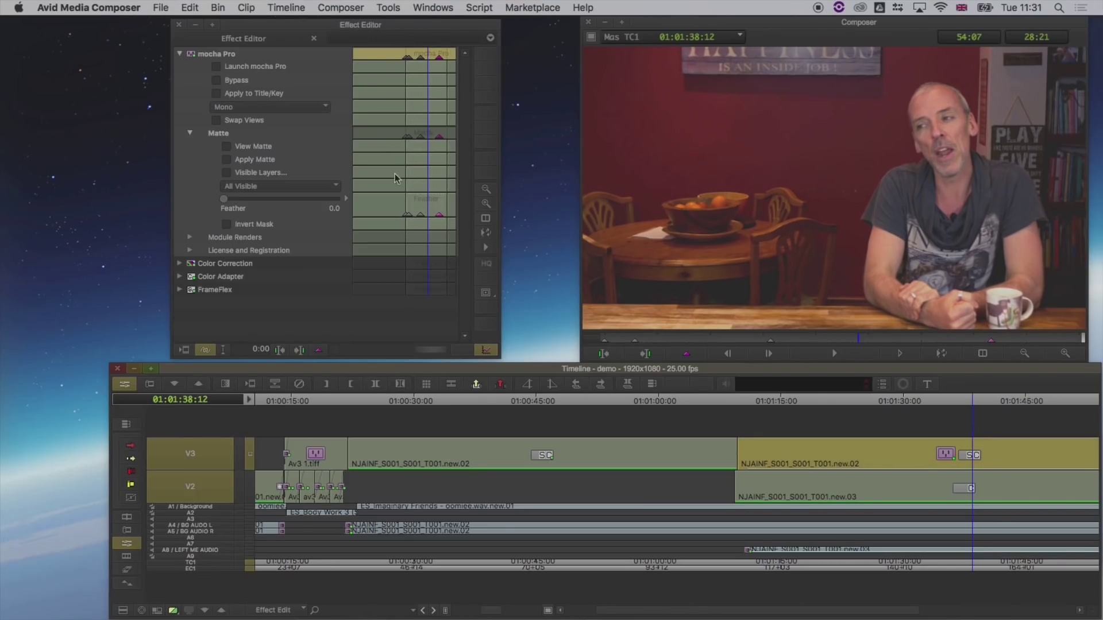
pyautogui.click(226, 159)
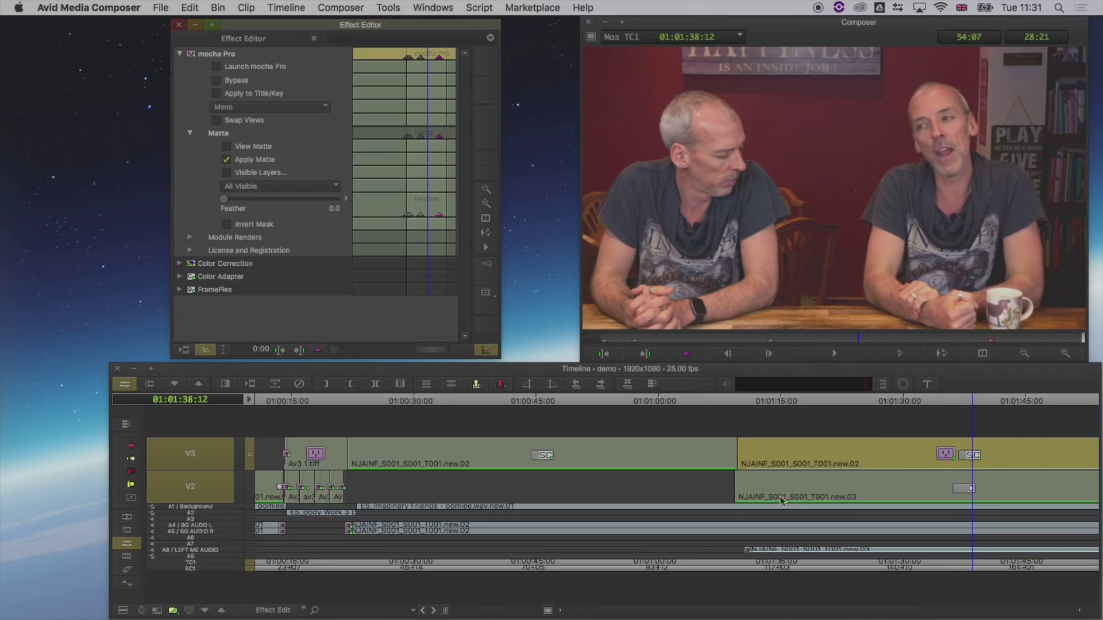
# Step: Alternate the video monitor between tracks V2 and V3 to compare the background plate with the composite at 01:01:38:12
pyautogui.click(250, 487)
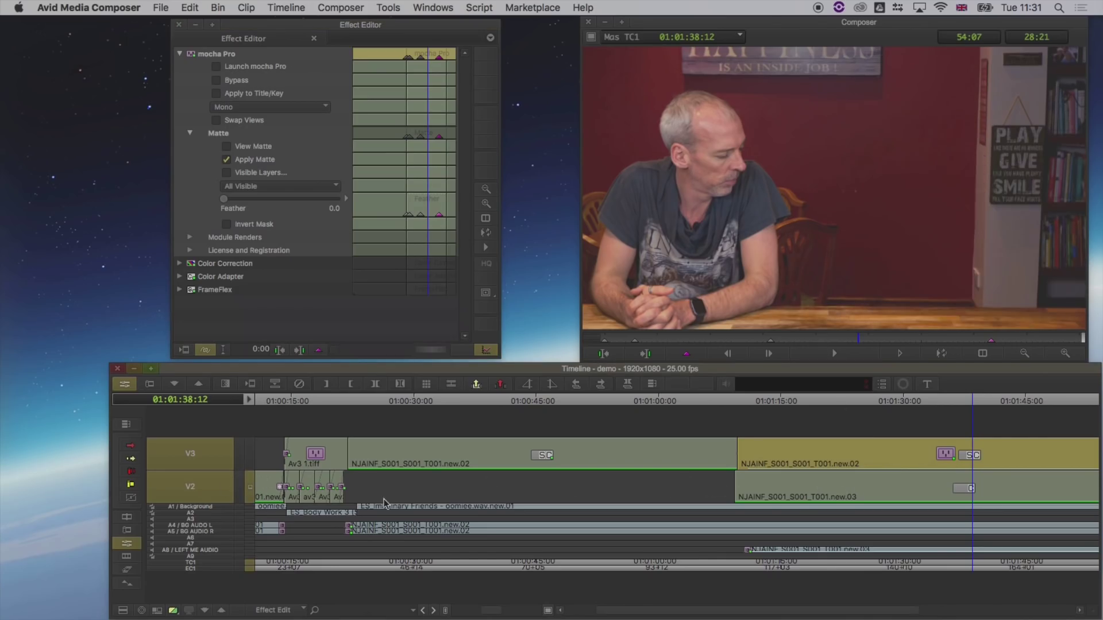
pyautogui.click(249, 456)
pyautogui.click(247, 489)
pyautogui.click(248, 455)
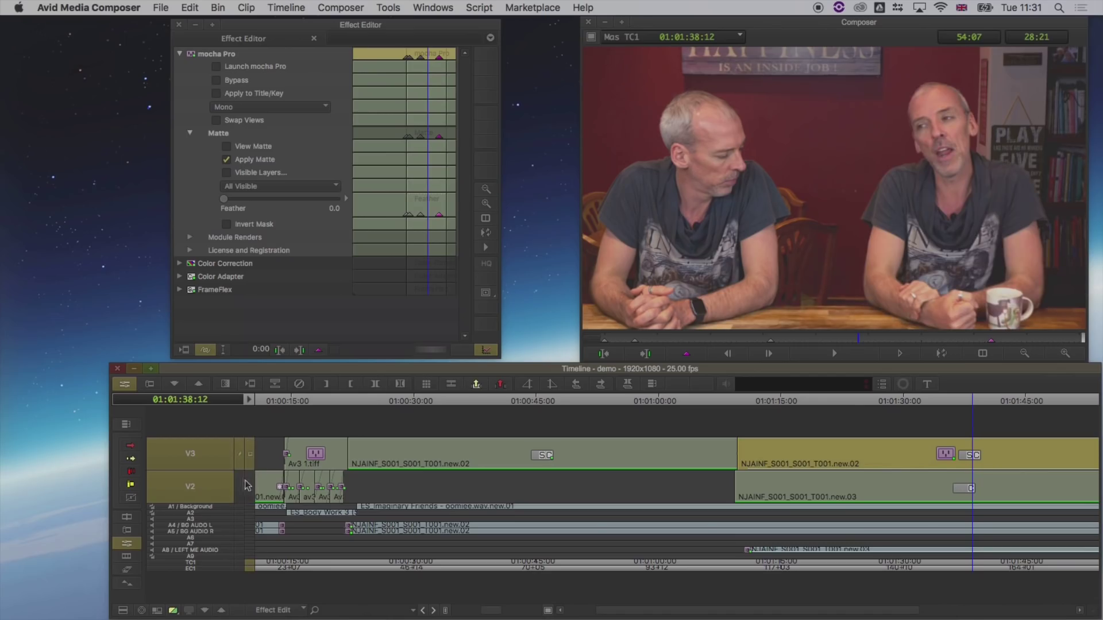